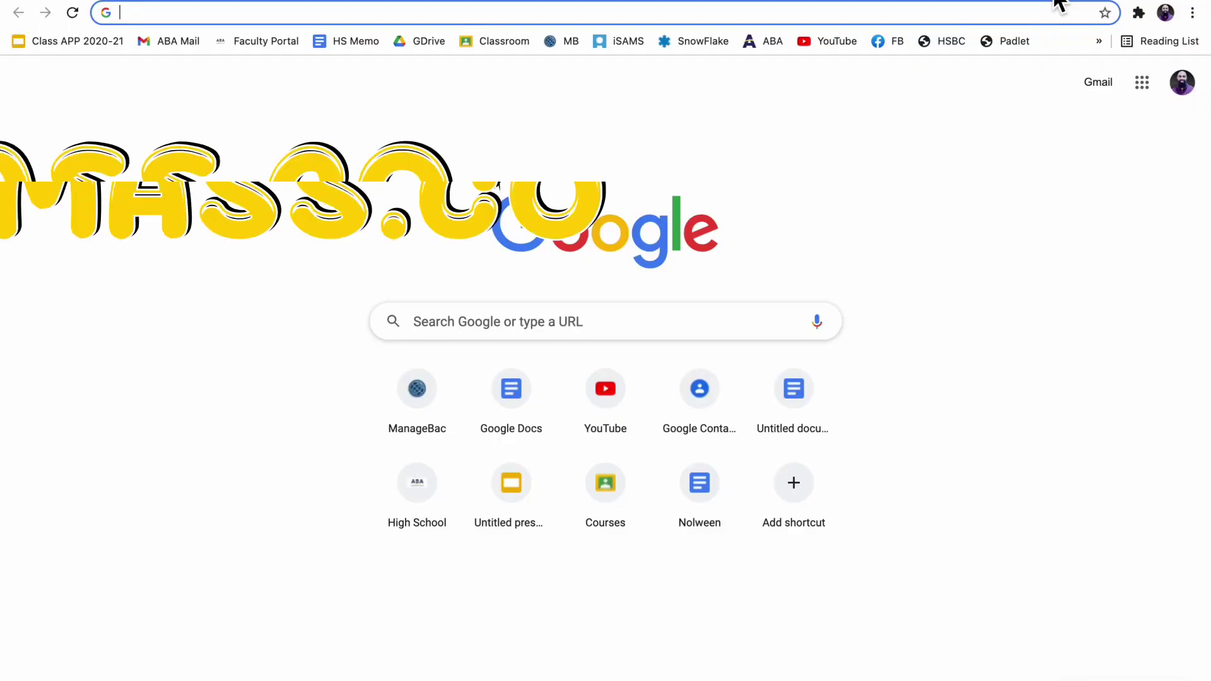
type("audiomass.")
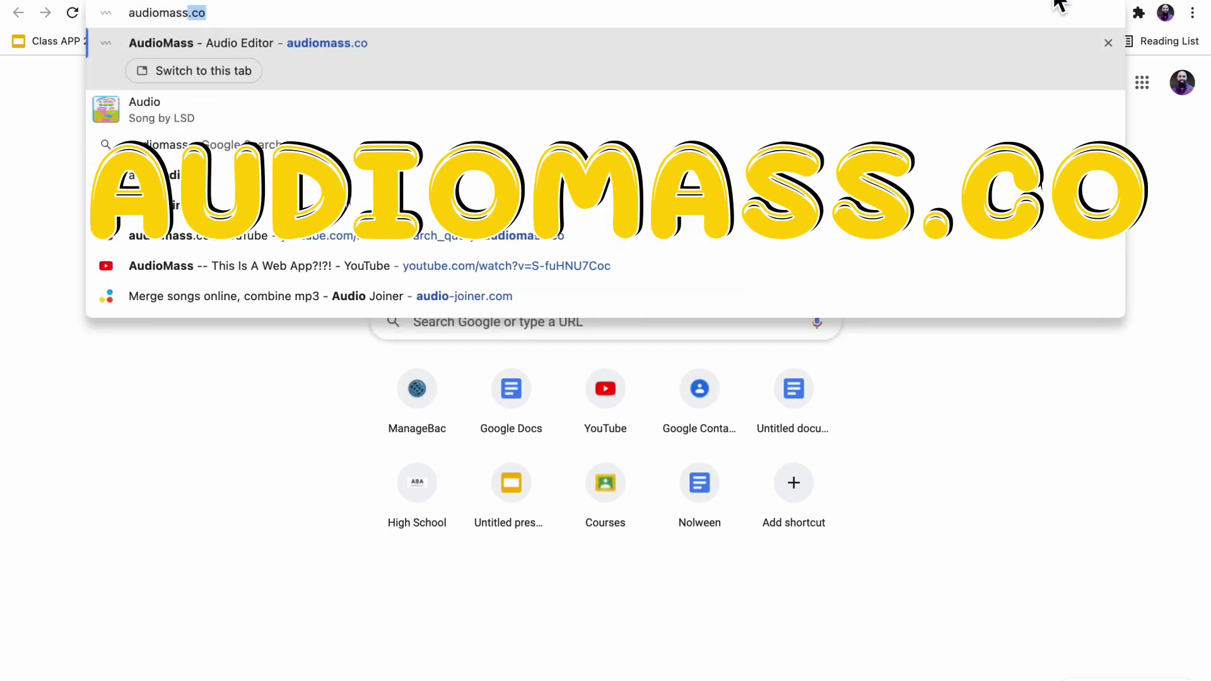
type("co")
Load audiomass.co in Chrome and dismiss the Welcome to AudioMass message.
key("Return")
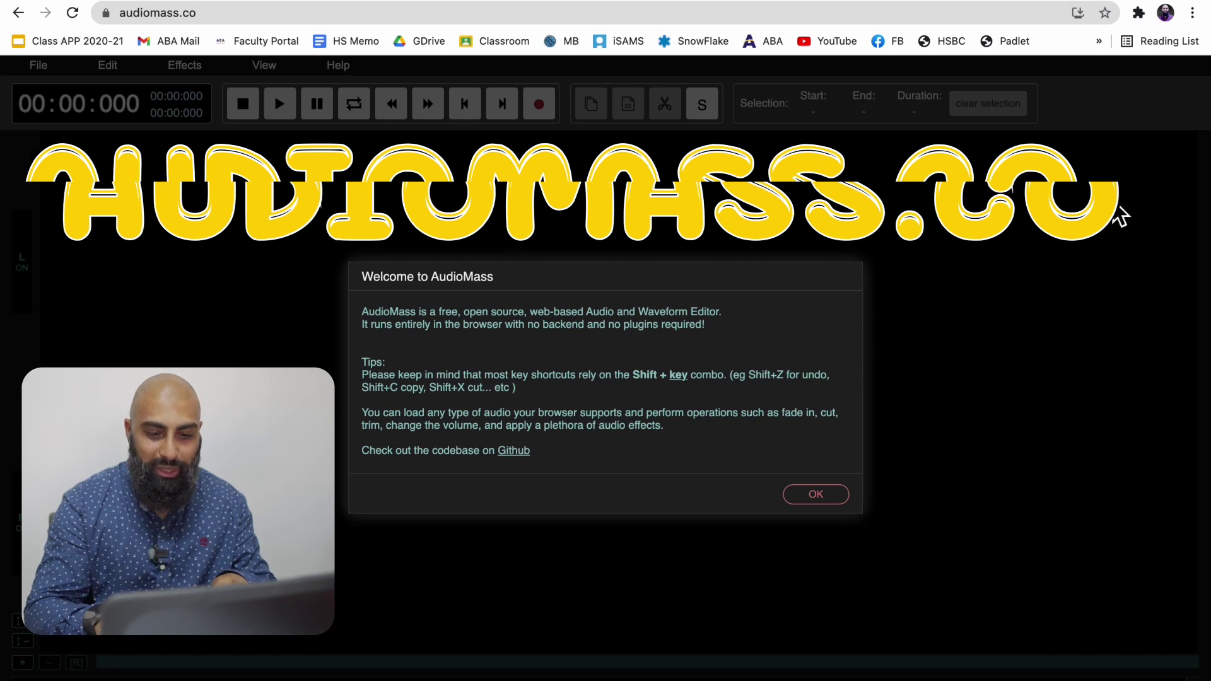
left_click(817, 494)
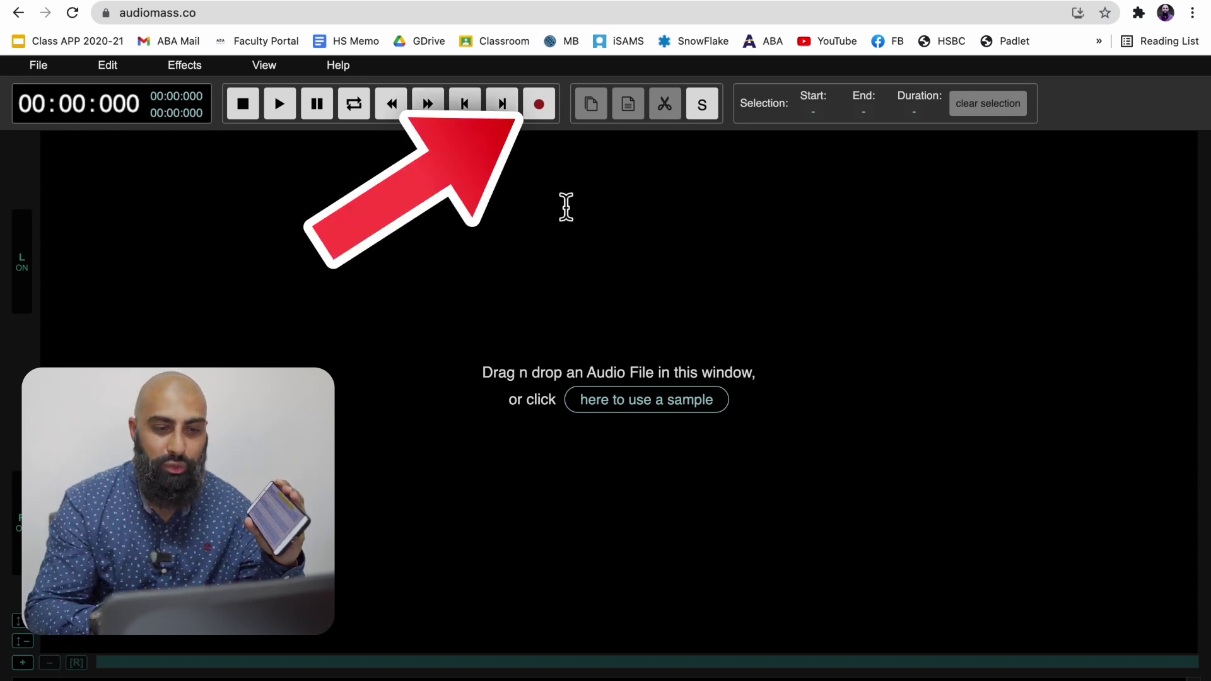
Record a first voice take of about 52 seconds and open it as a waveform.
left_click(540, 105)
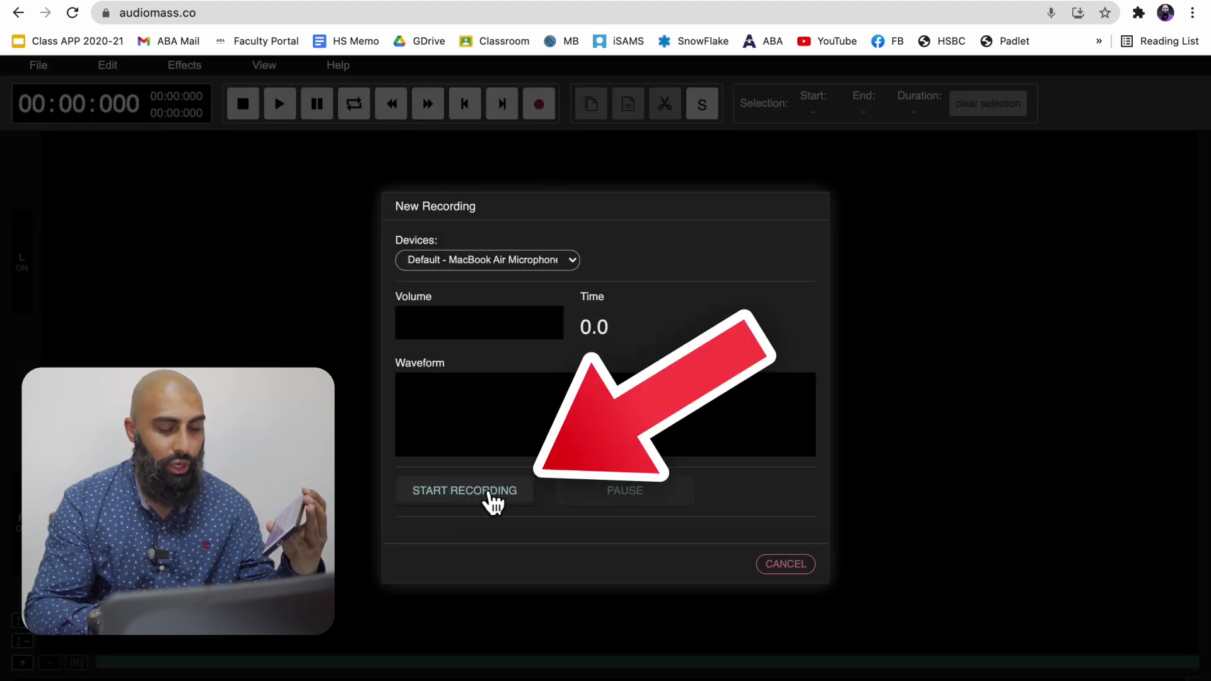
left_click(493, 503)
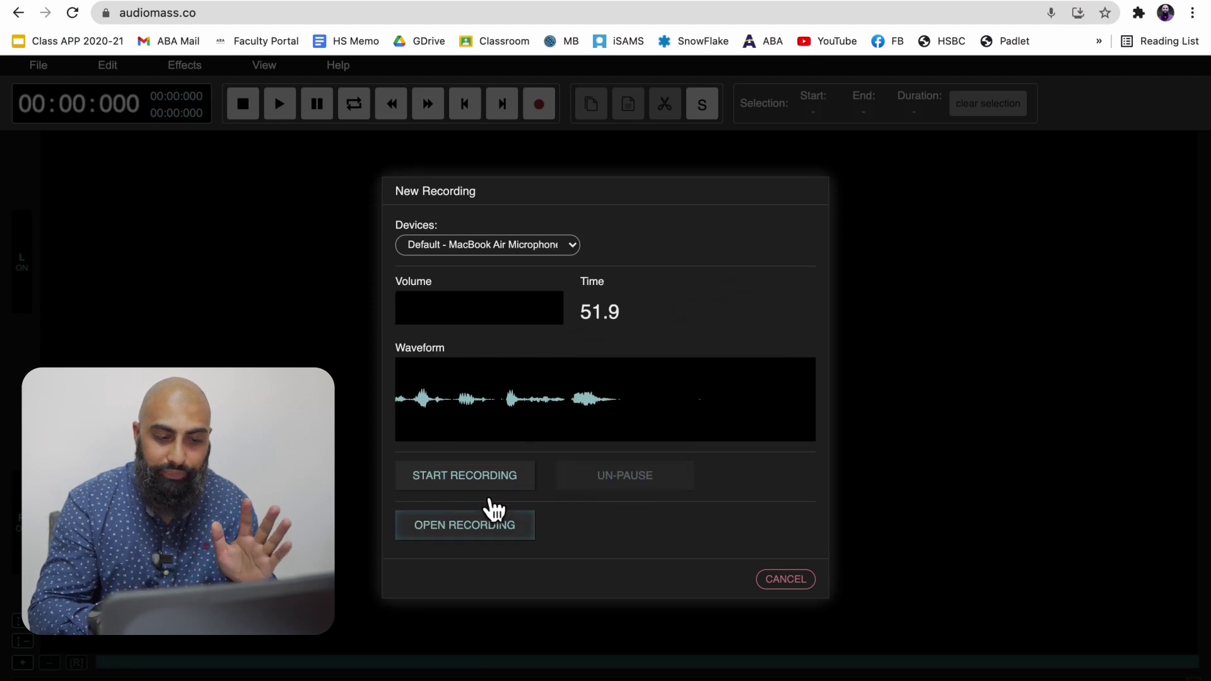
left_click(487, 519)
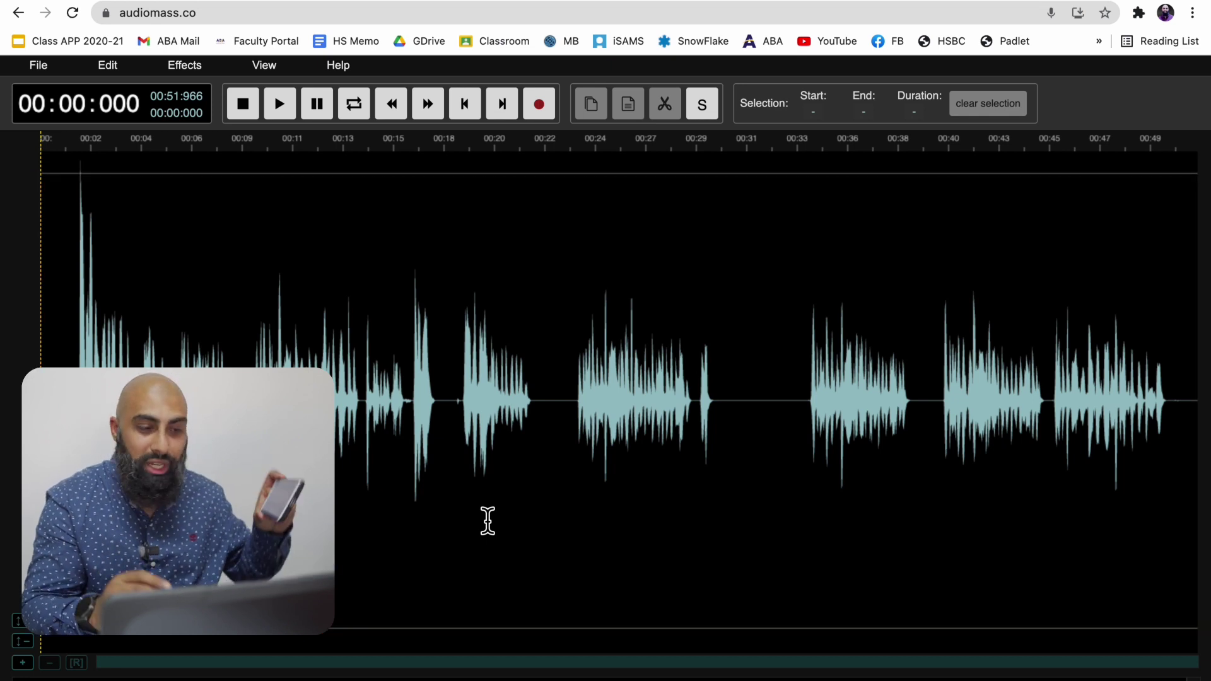
left_click(42, 66)
Record a 65-second second take with a midway pause and append it, making about 1:57.
left_click(67, 161)
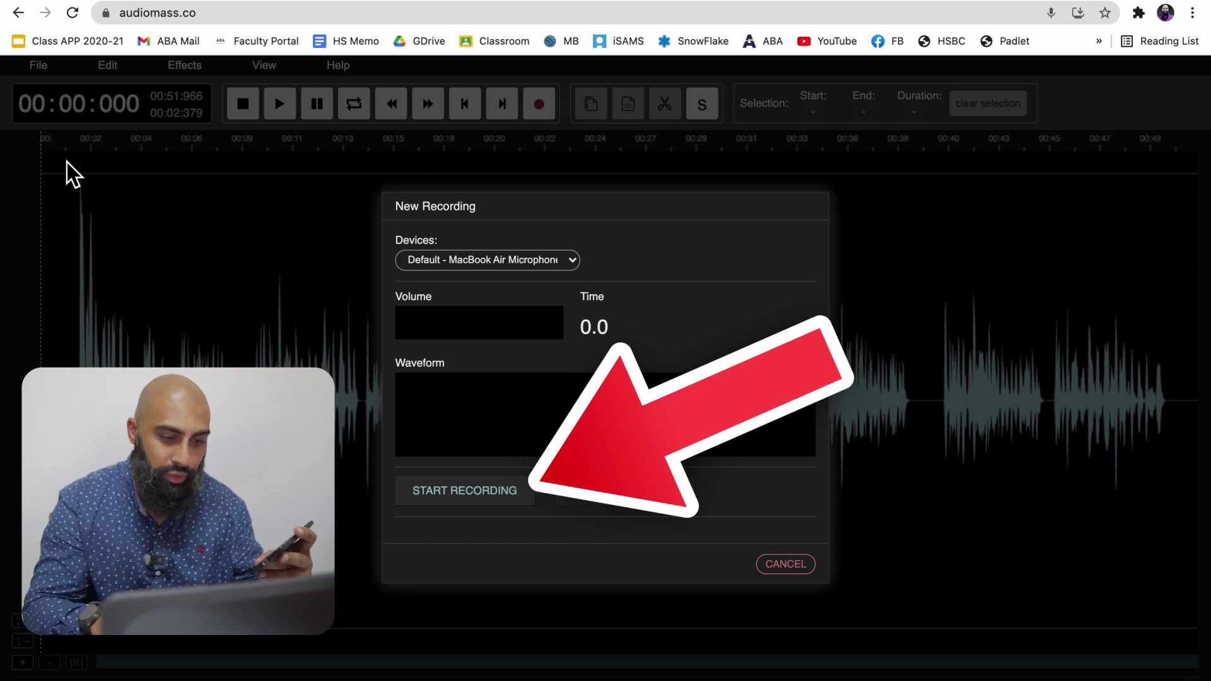
left_click(491, 496)
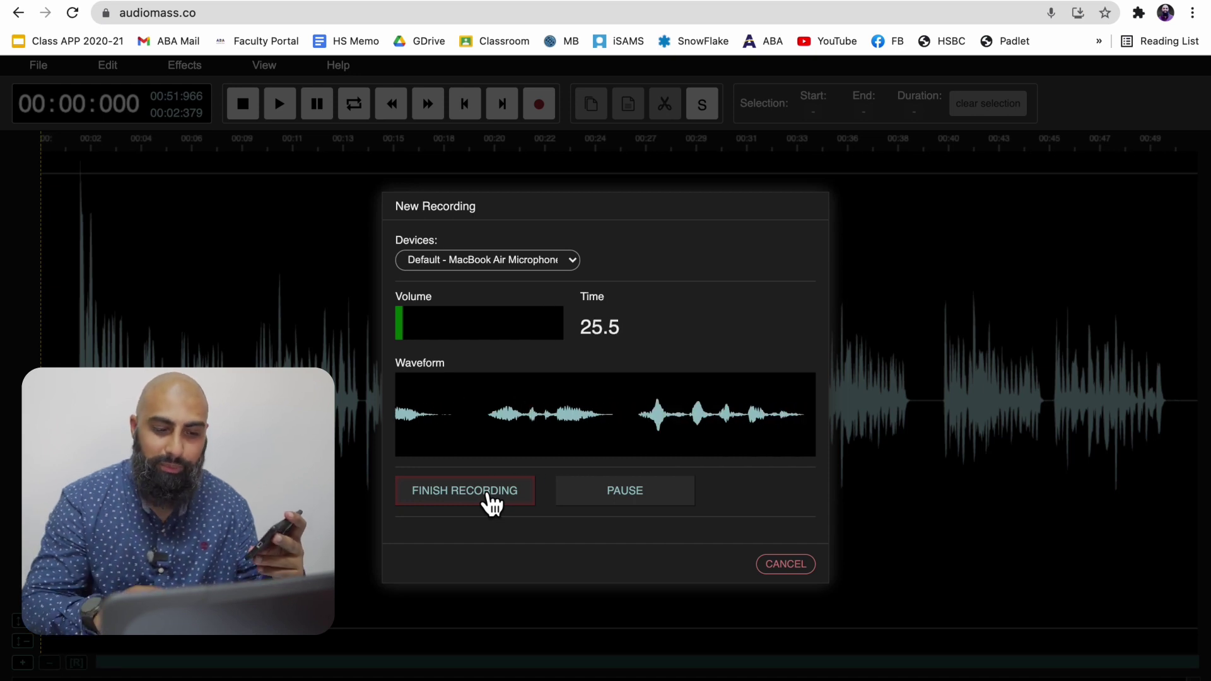
left_click(600, 512)
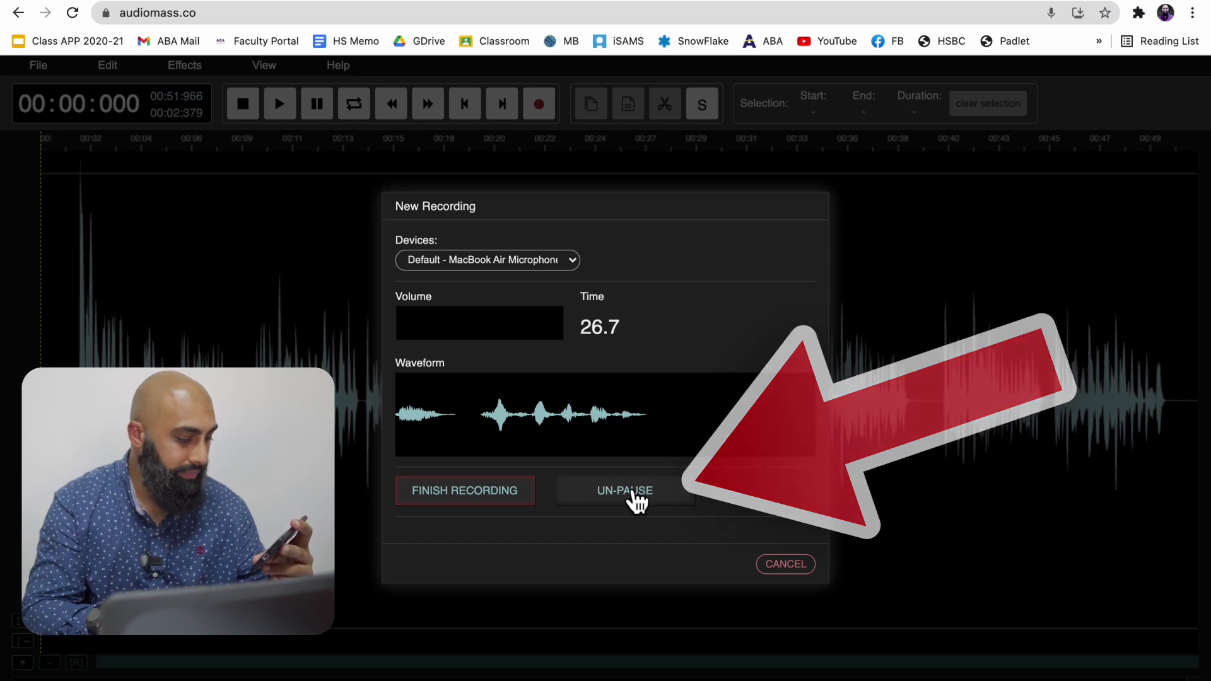
left_click(634, 494)
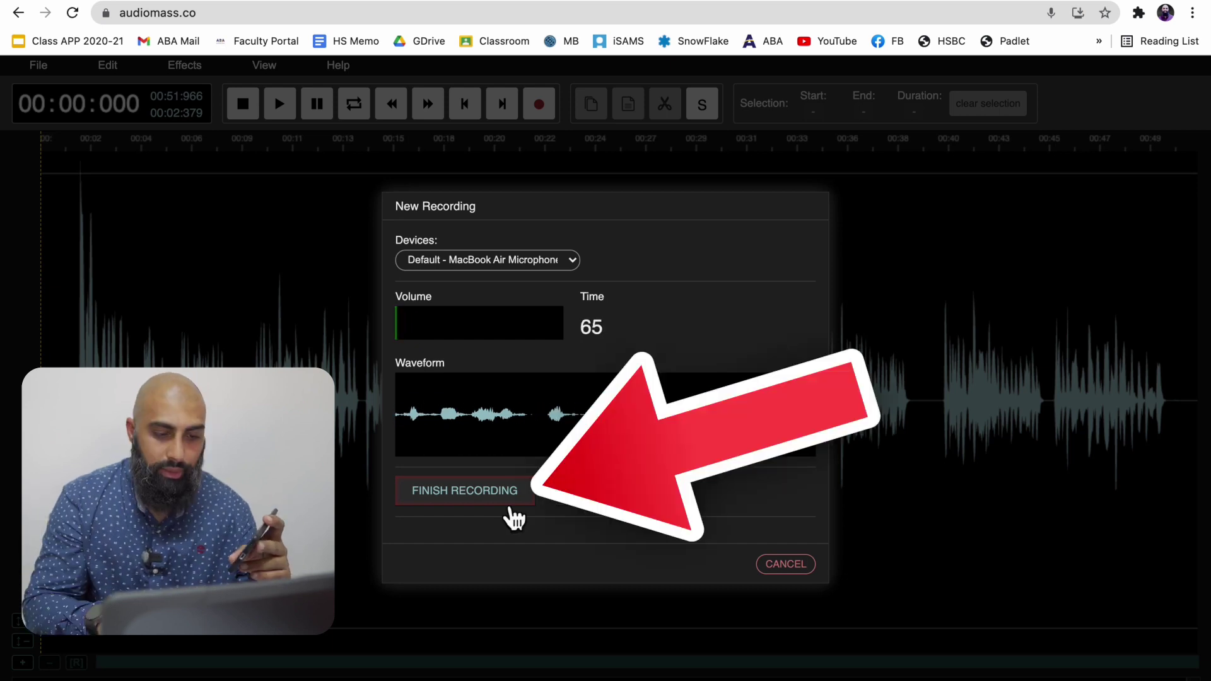
left_click(504, 500)
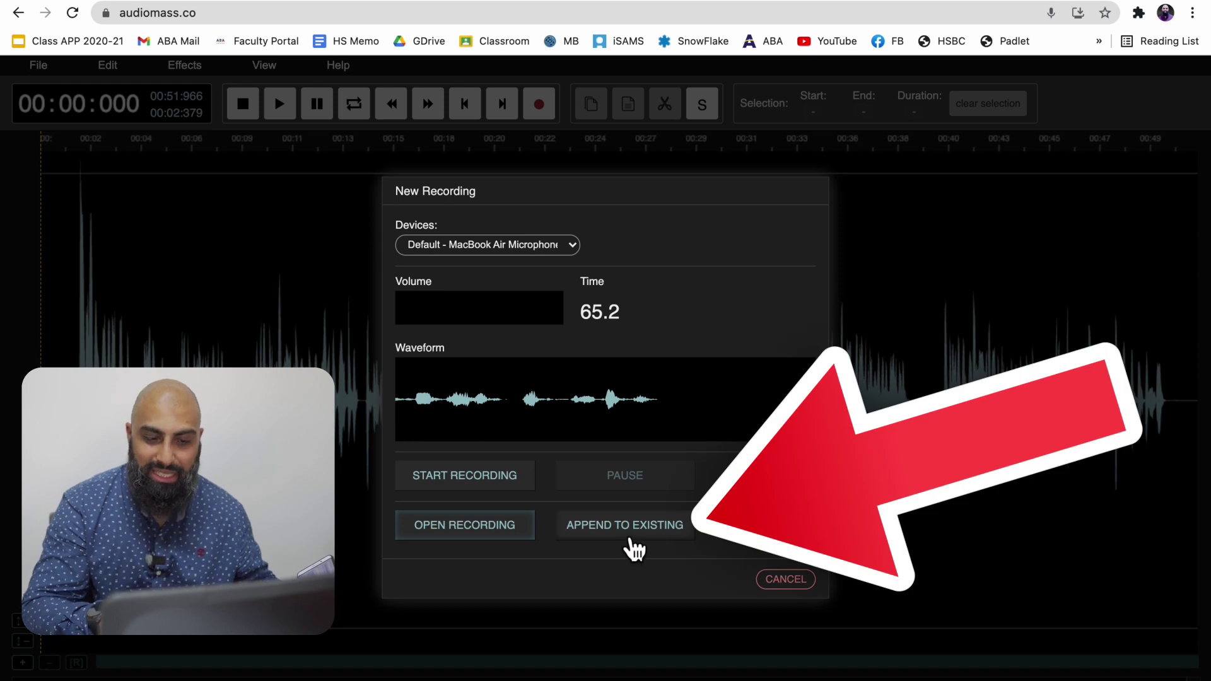
left_click(625, 525)
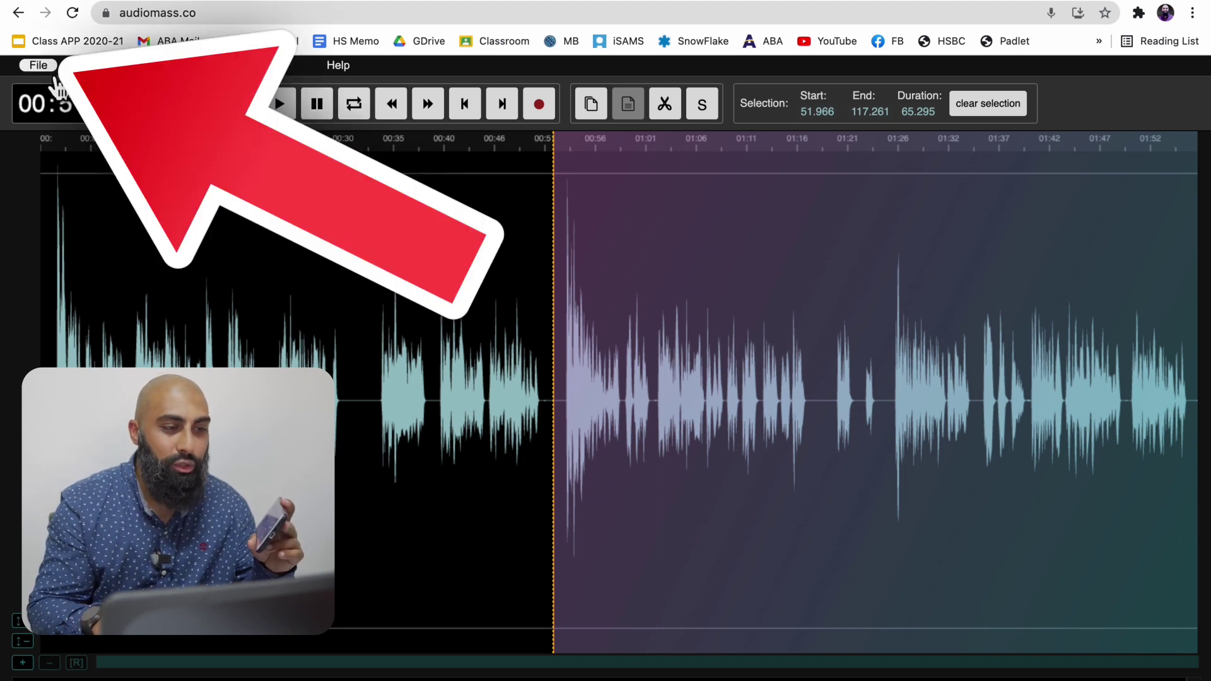
left_click(38, 64)
Record a 15-second third take and append it, bringing the track to about 2:13.
left_click(68, 163)
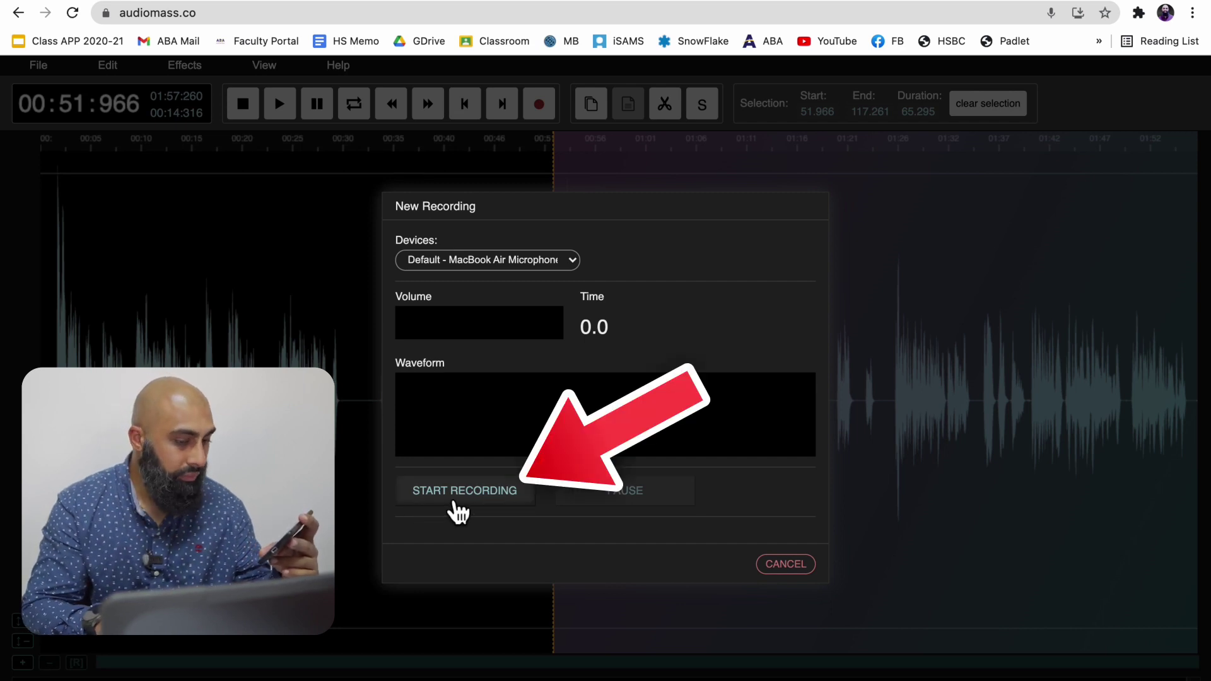
left_click(457, 511)
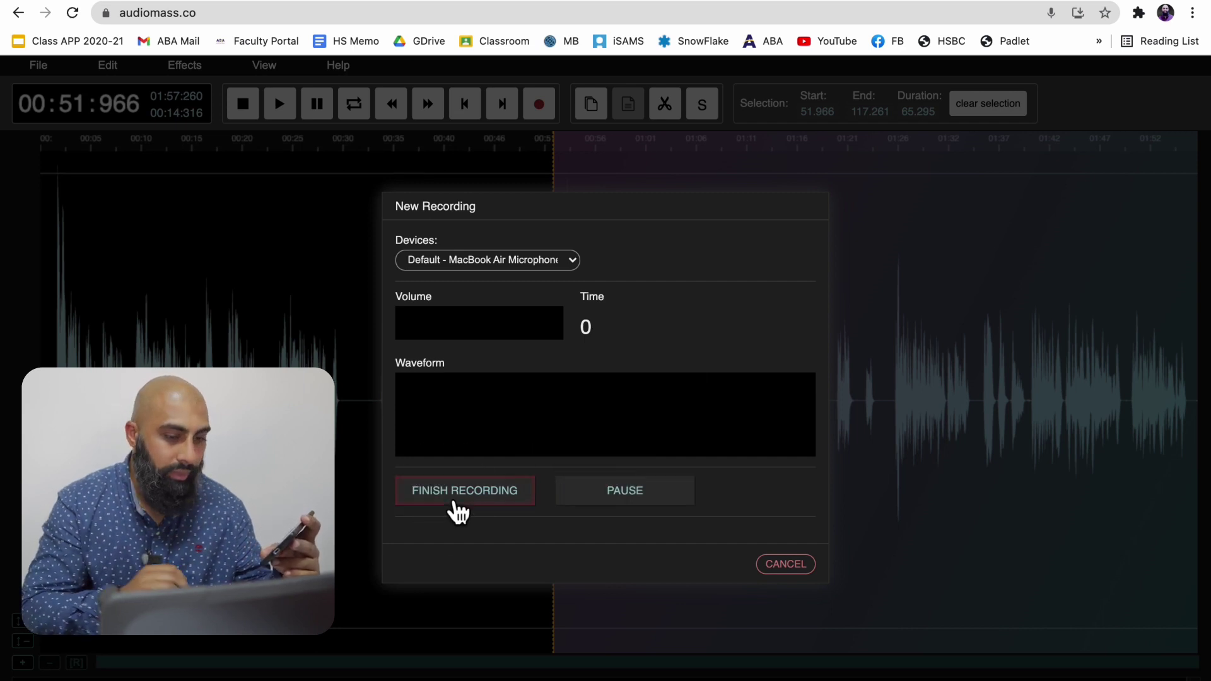
left_click(512, 496)
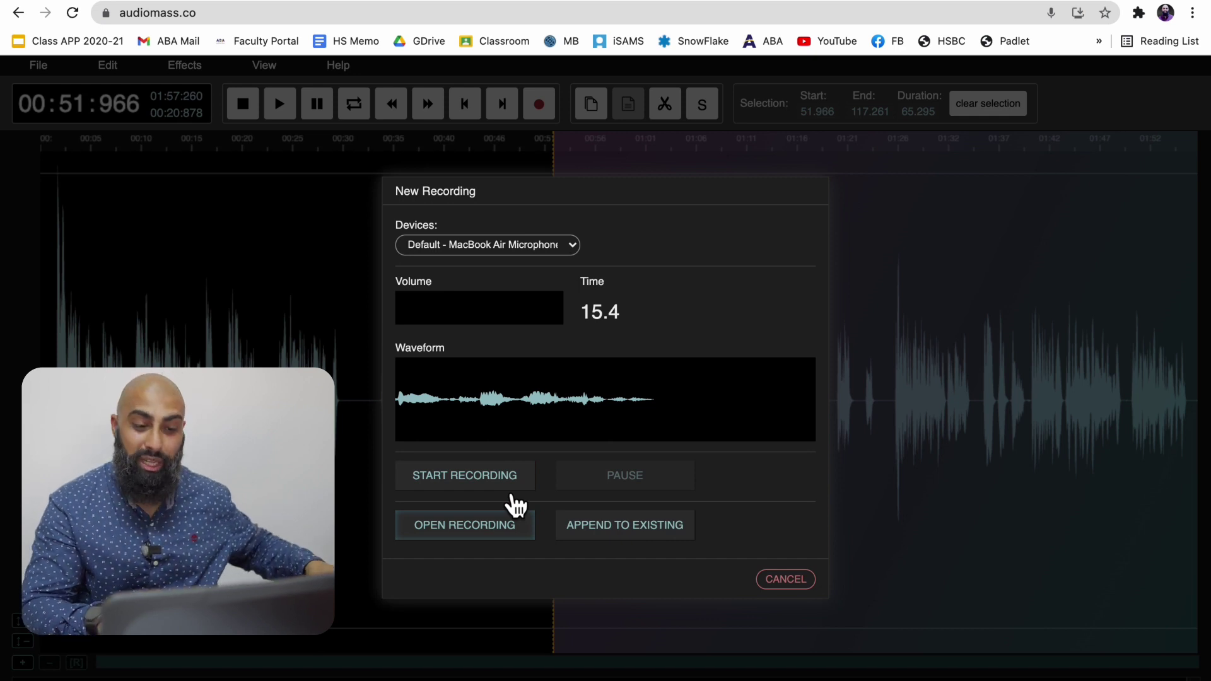
left_click(620, 535)
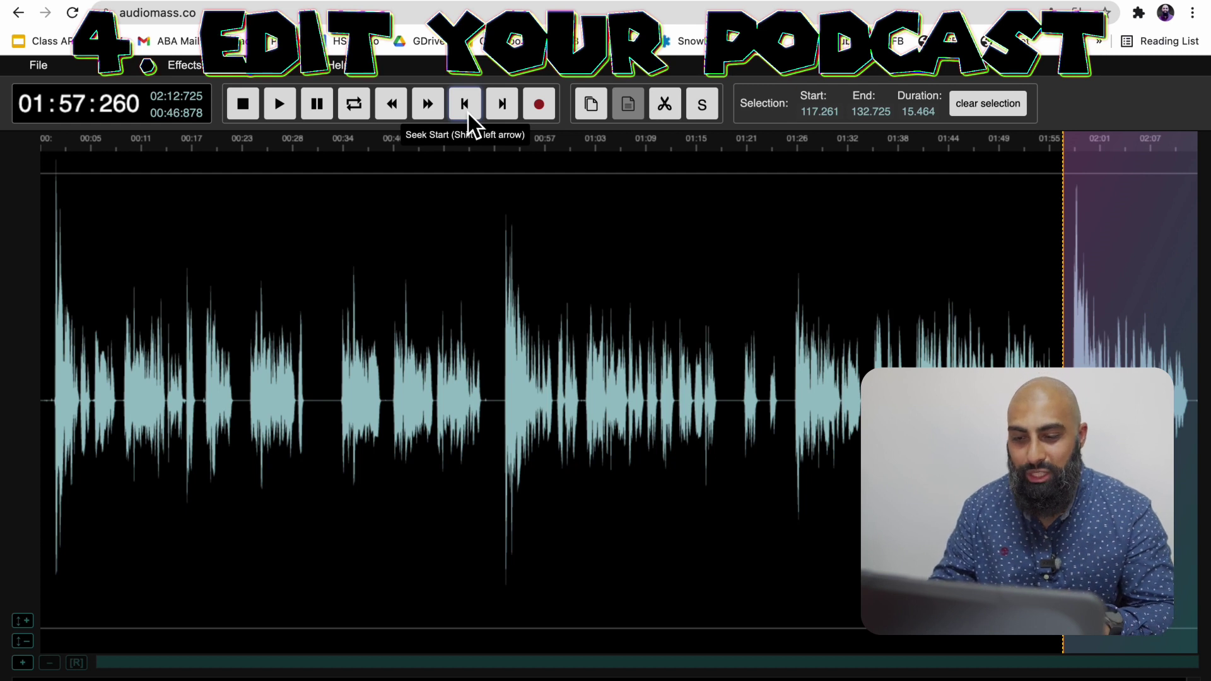
left_click(469, 114)
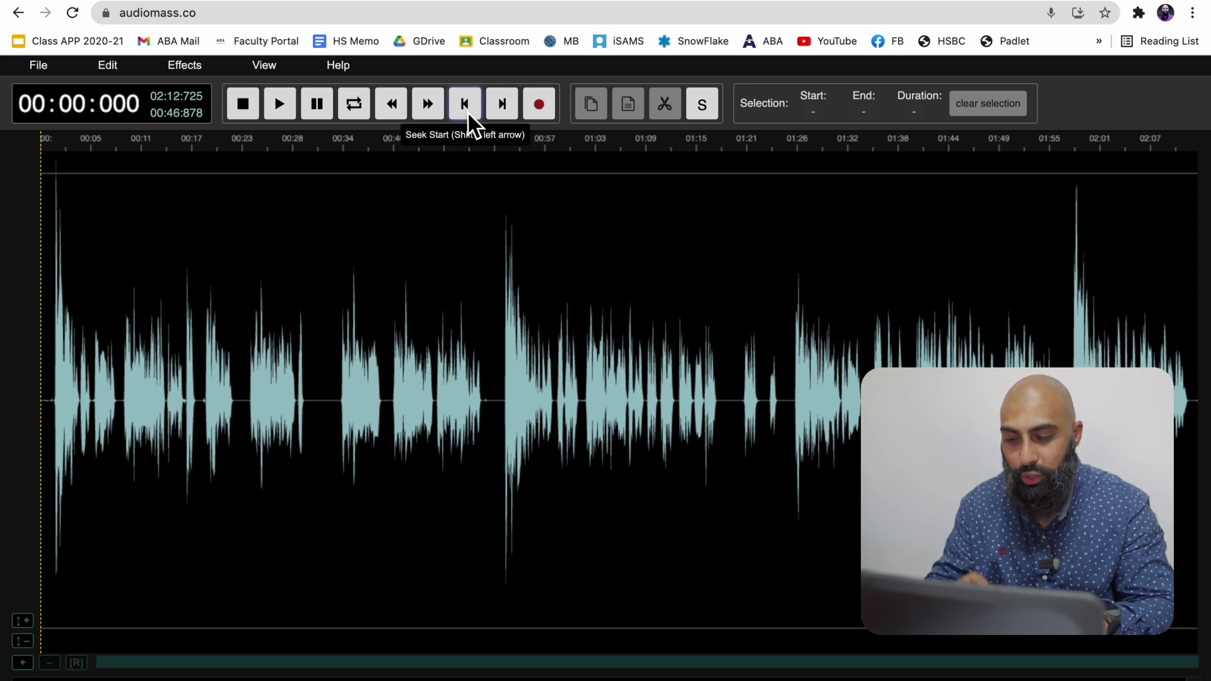
Play the recording, then cut the mistake between about 9 and 23 seconds.
key("space")
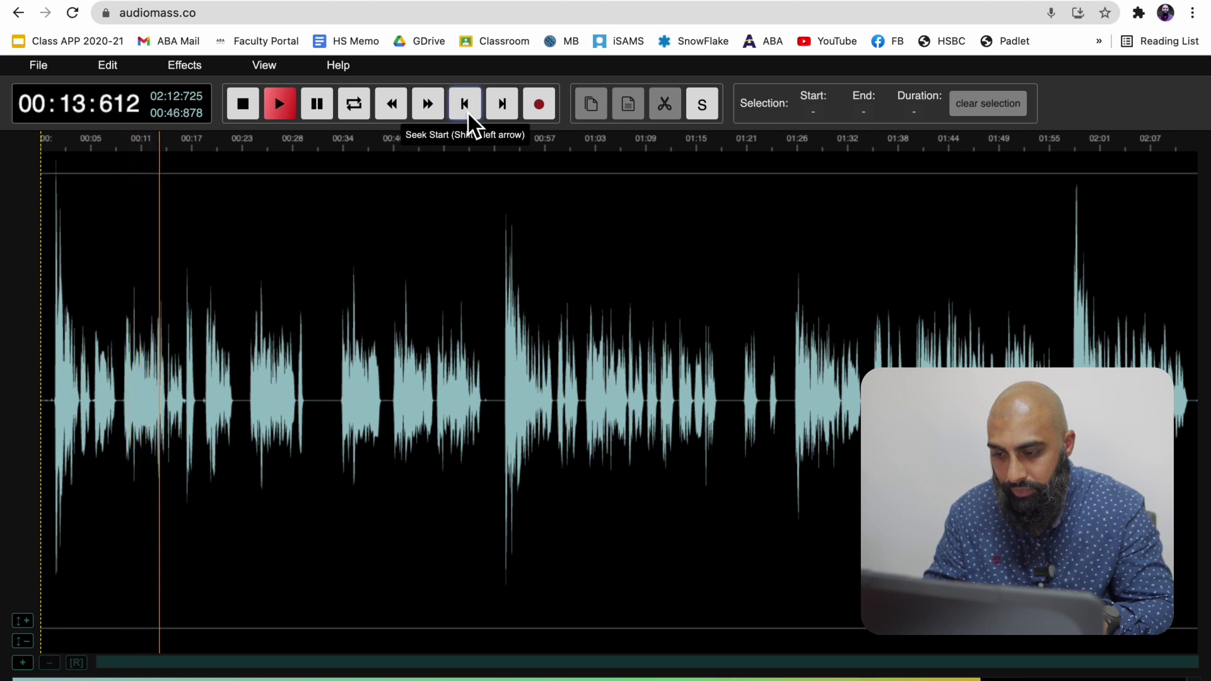
left_click(469, 114)
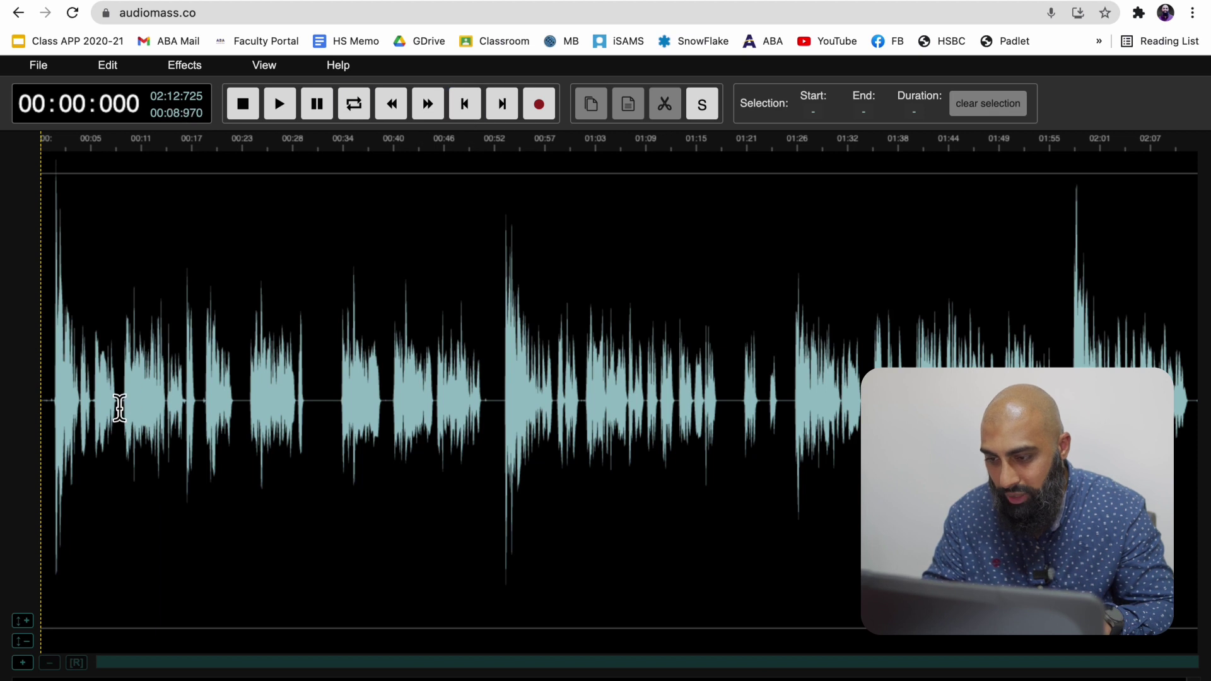
left_click_drag(121, 405, 243, 417)
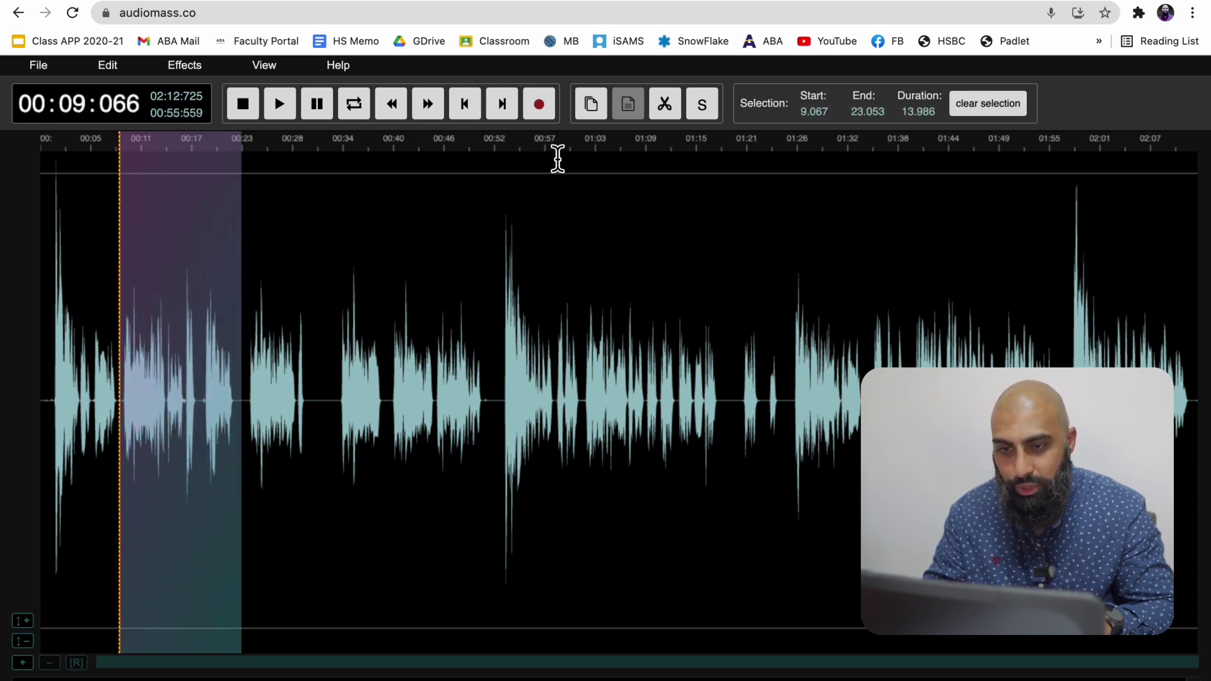
left_click(666, 105)
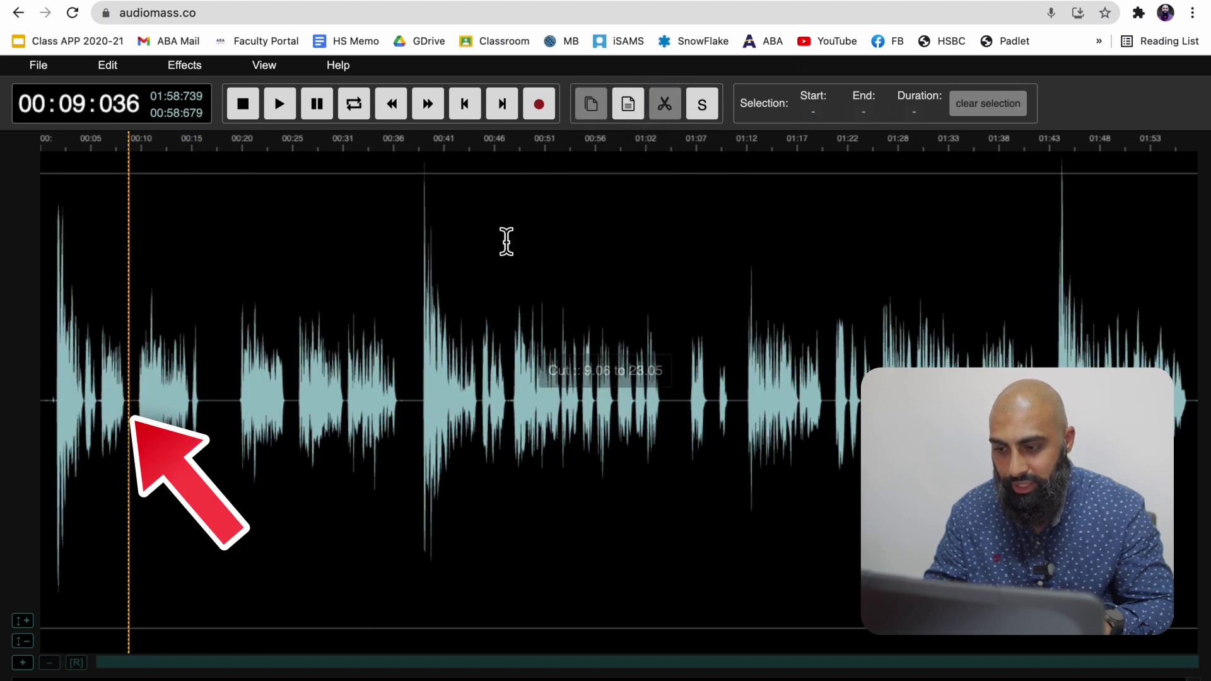
key("space")
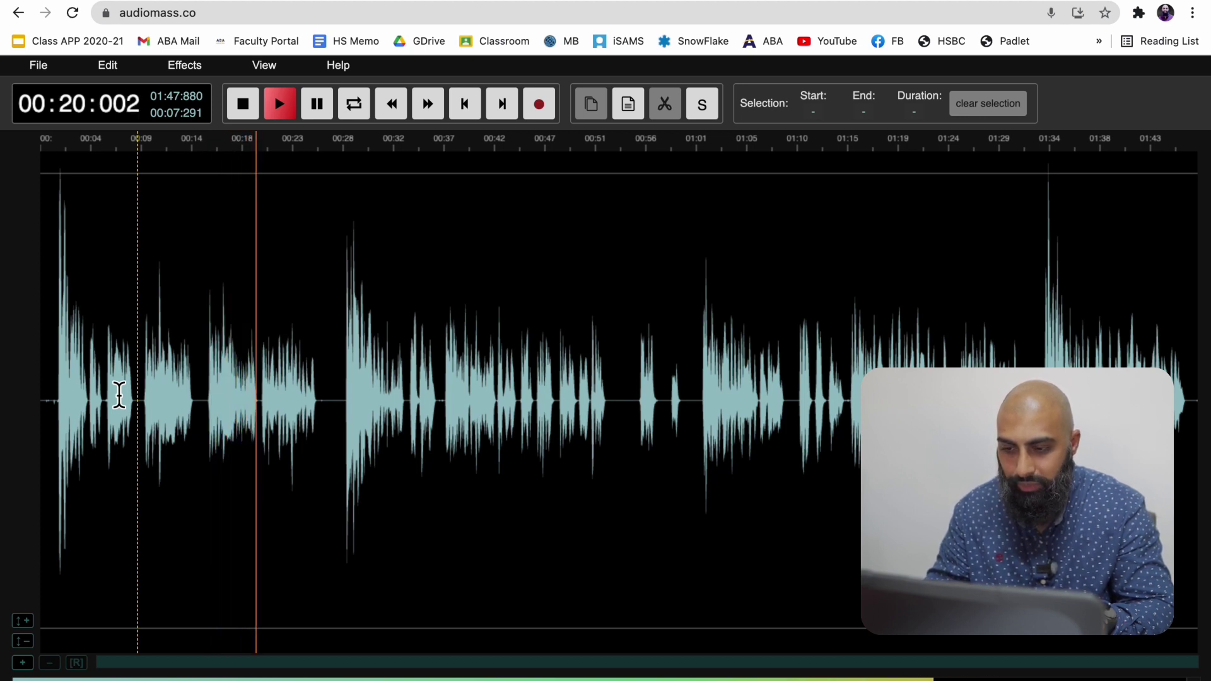
key("space")
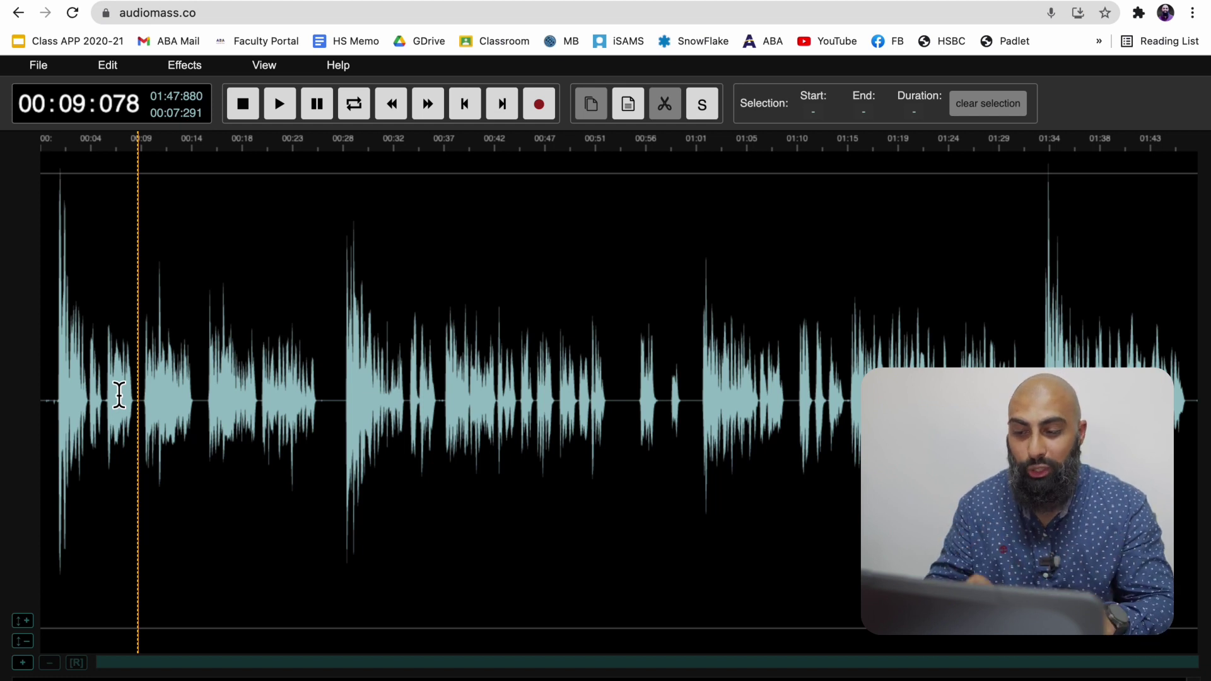
Review playback from 00:14 and select the silent stretch around 00:20.
left_click(189, 390)
key("space")
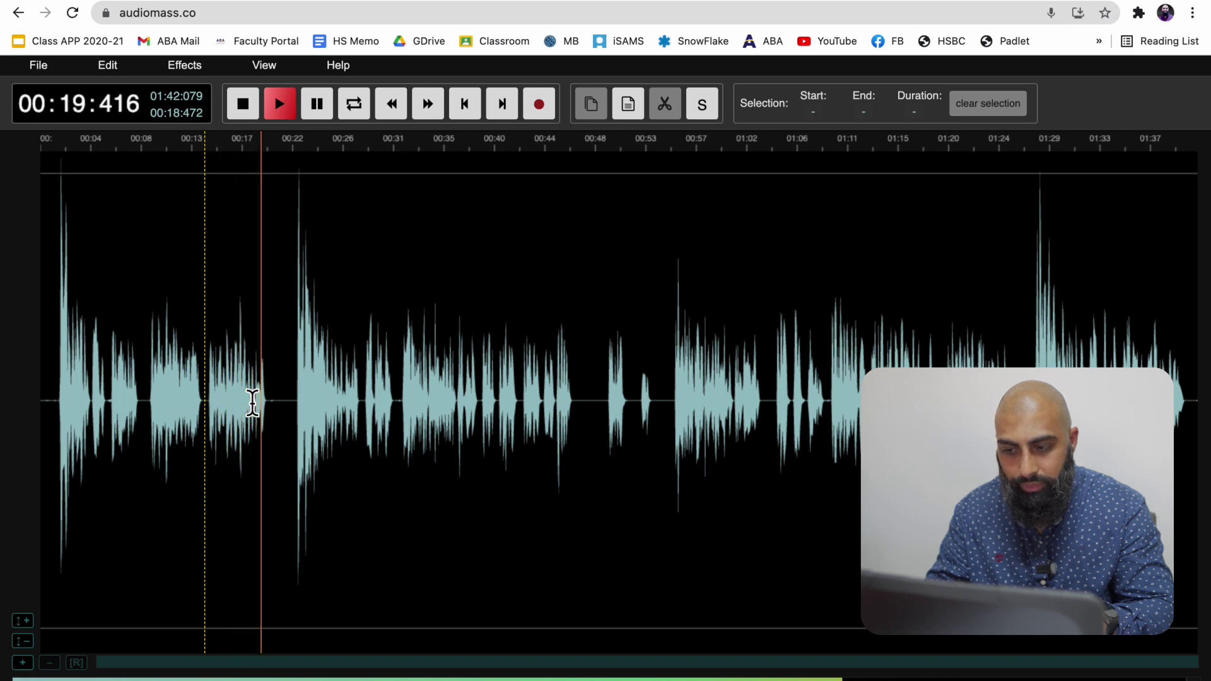
key("space")
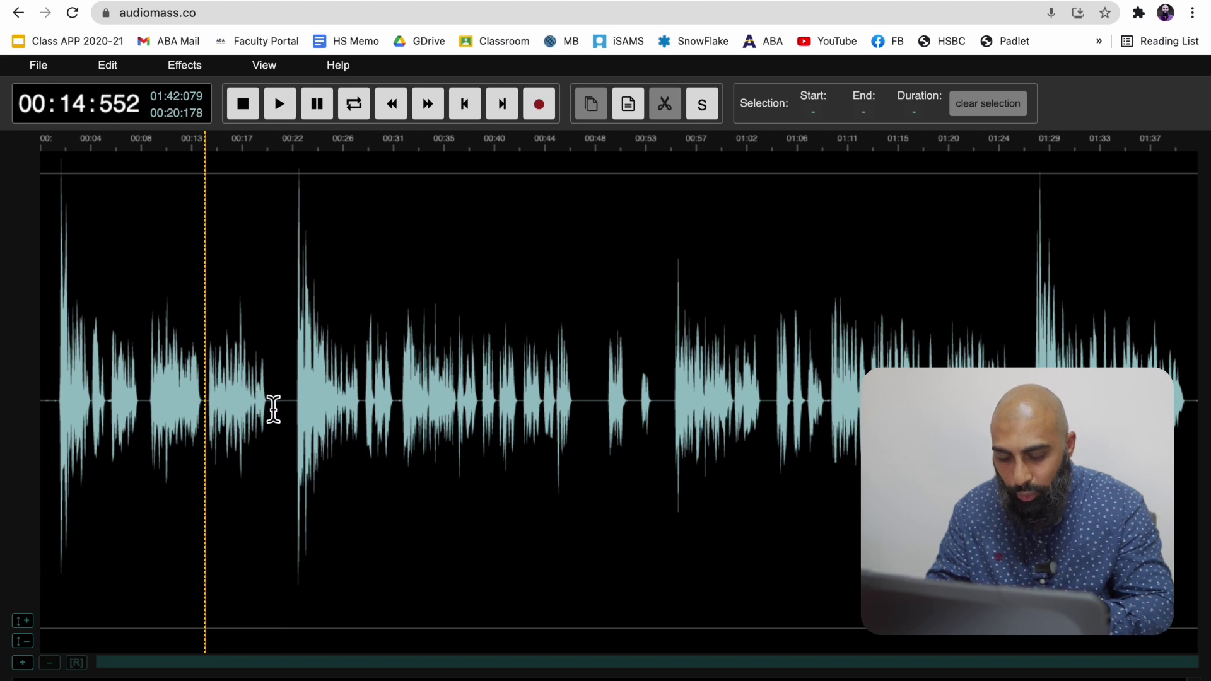
scroll(273, 409, "up", 3)
scroll(273, 409, "up", 2)
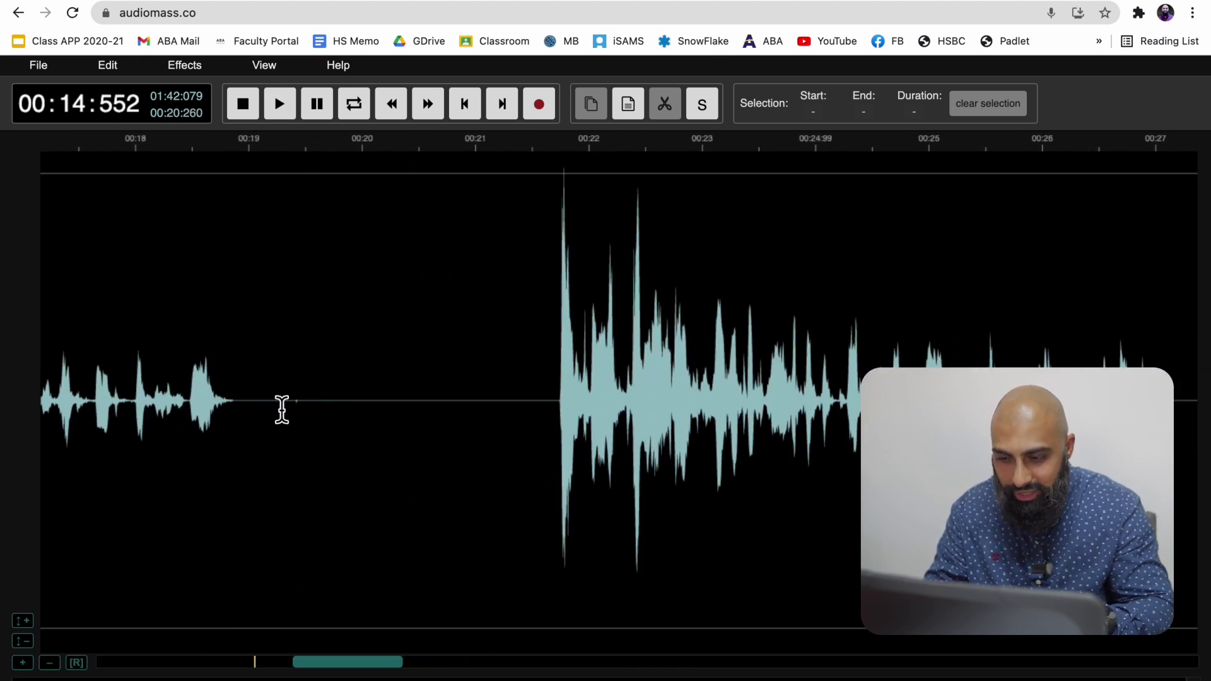
left_click_drag(278, 408, 428, 404)
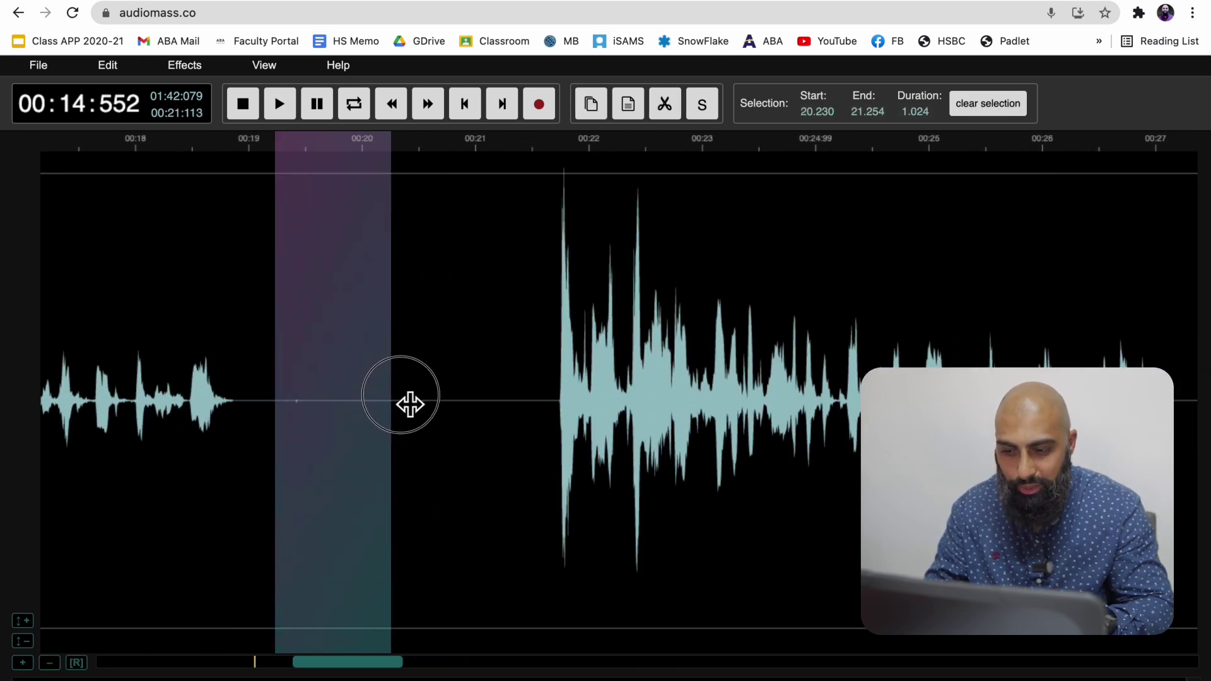
Cut the selected silent gap around 00:20 and play back to check it.
left_click(670, 116)
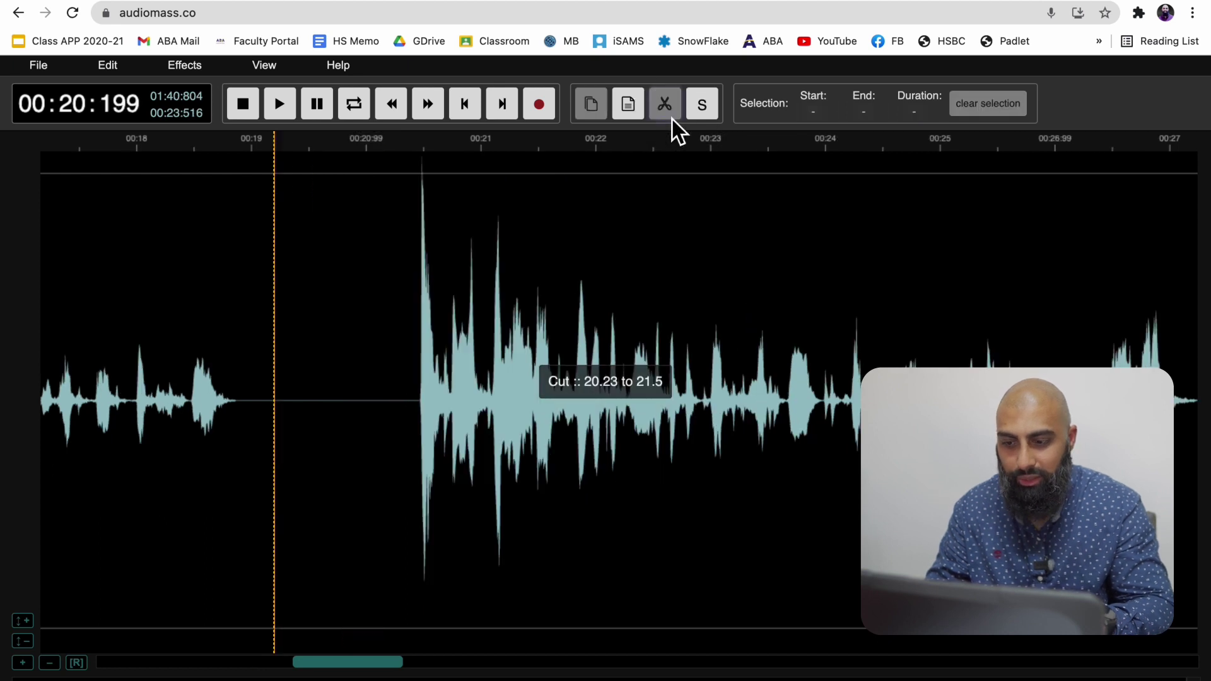
scroll(415, 390, "down", 2)
key("space")
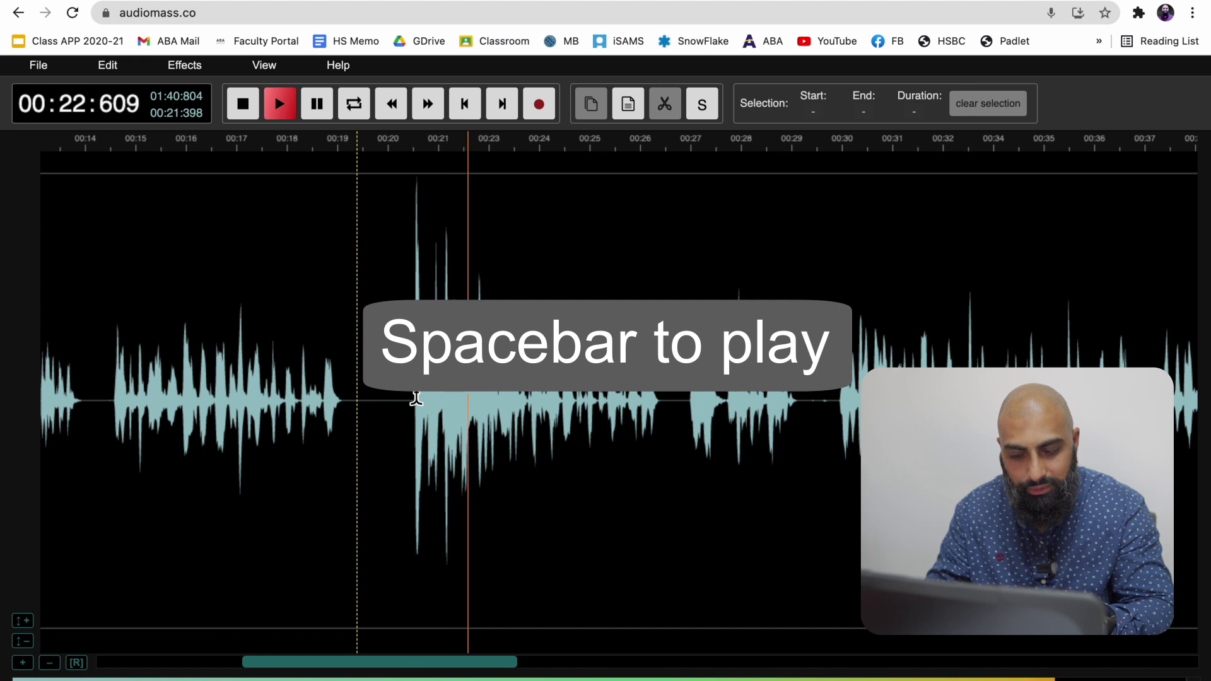
scroll(415, 392, "up", 2)
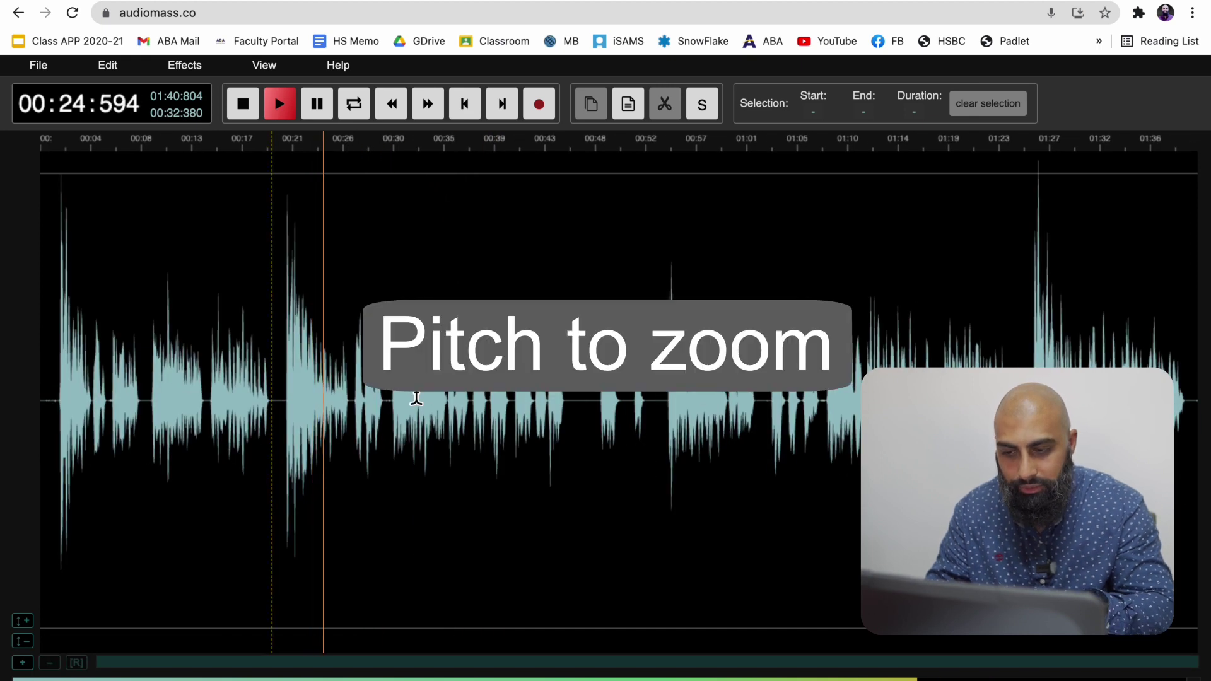
scroll(416, 398, "up", 2)
scroll(415, 398, "down", 2)
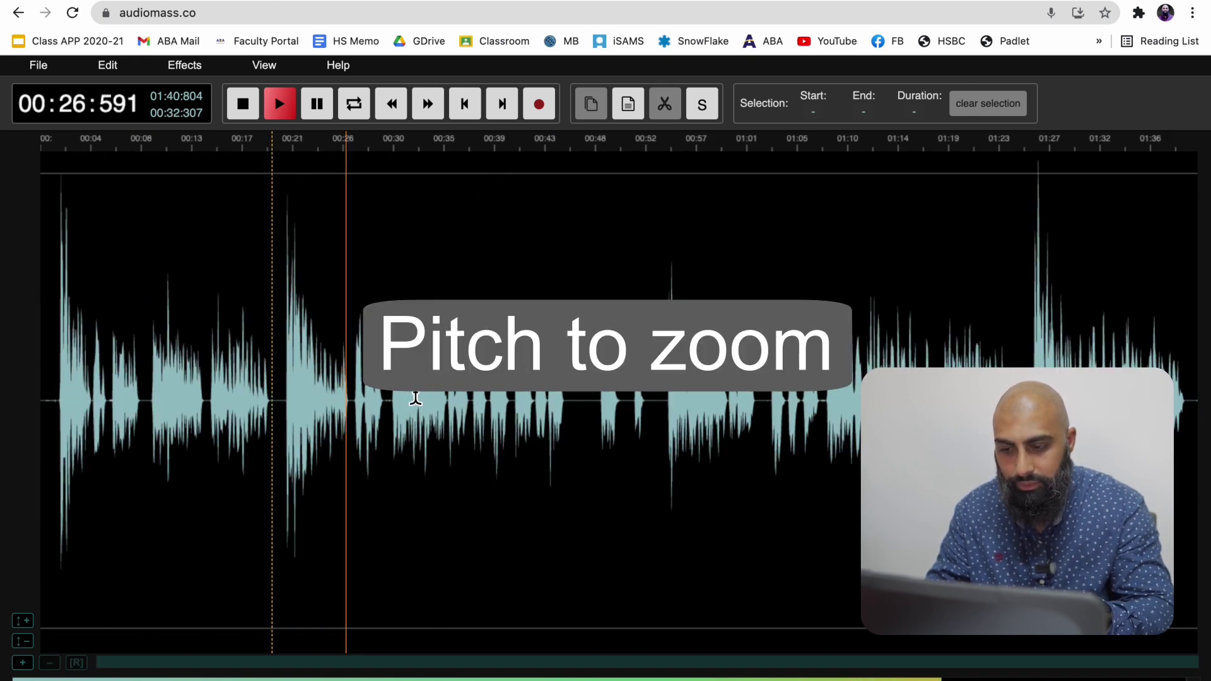
scroll(416, 391, "down", 3)
key("space")
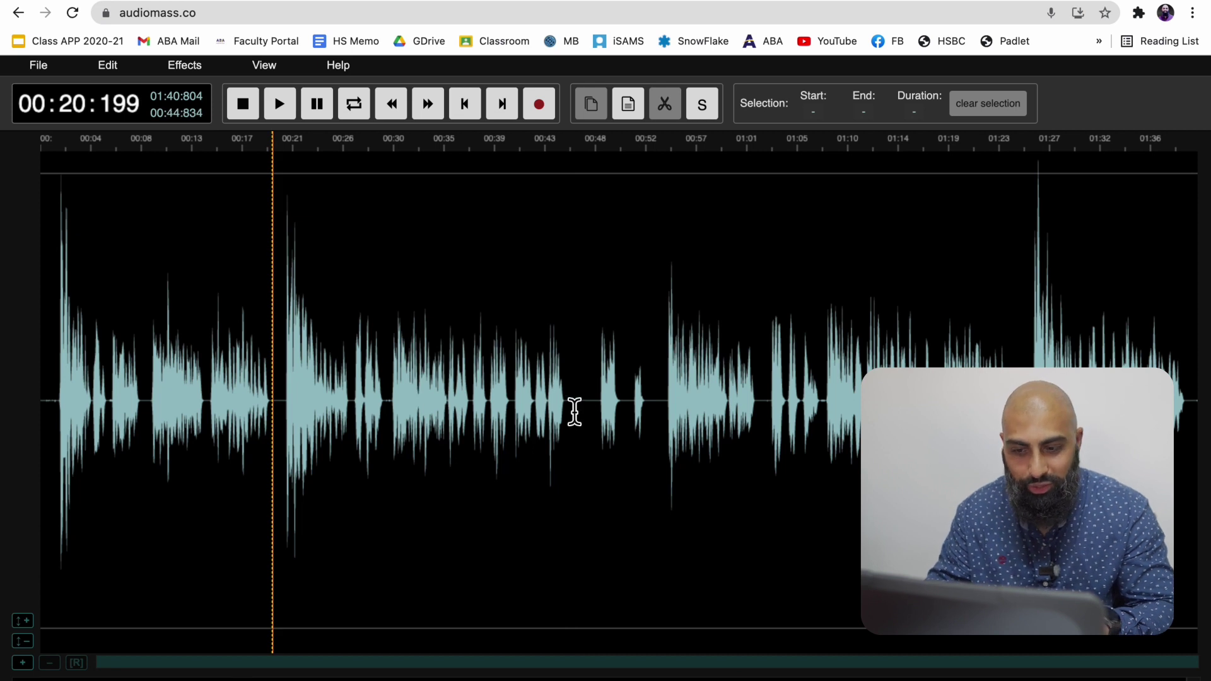
Cut the stretches at 55.29–60.28 s and 77.99–78.93 s from the track.
left_click(578, 406)
scroll(771, 358, "up", 1)
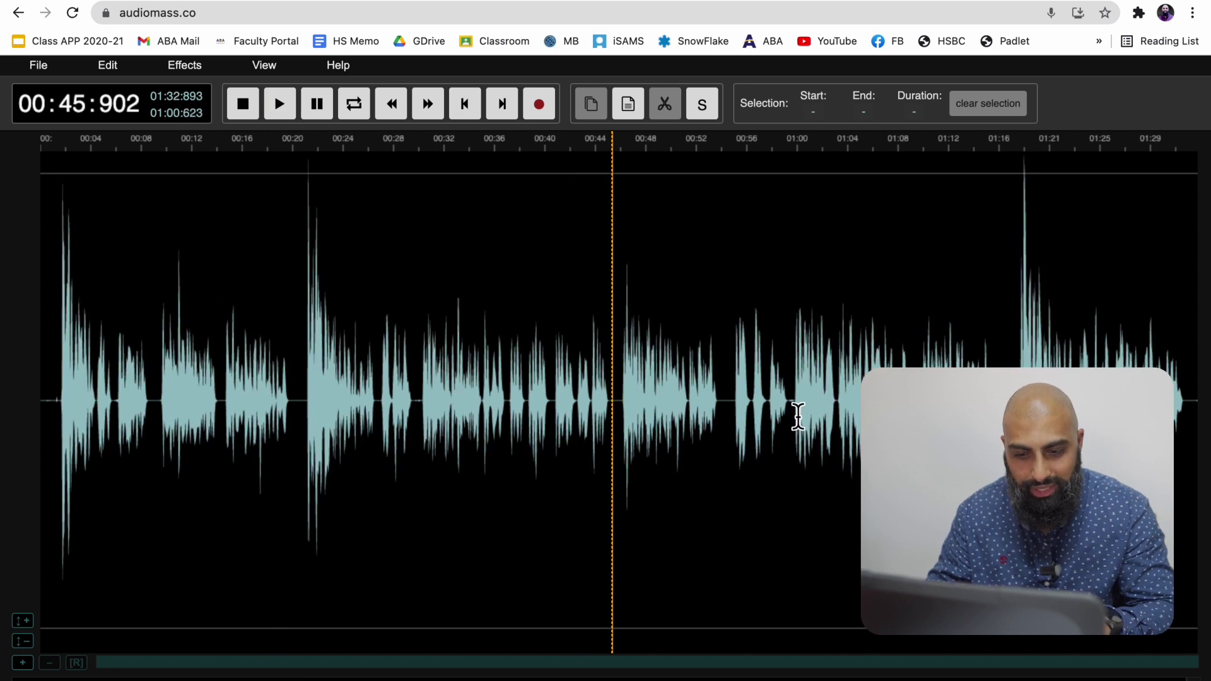
left_click_drag(795, 409, 738, 429)
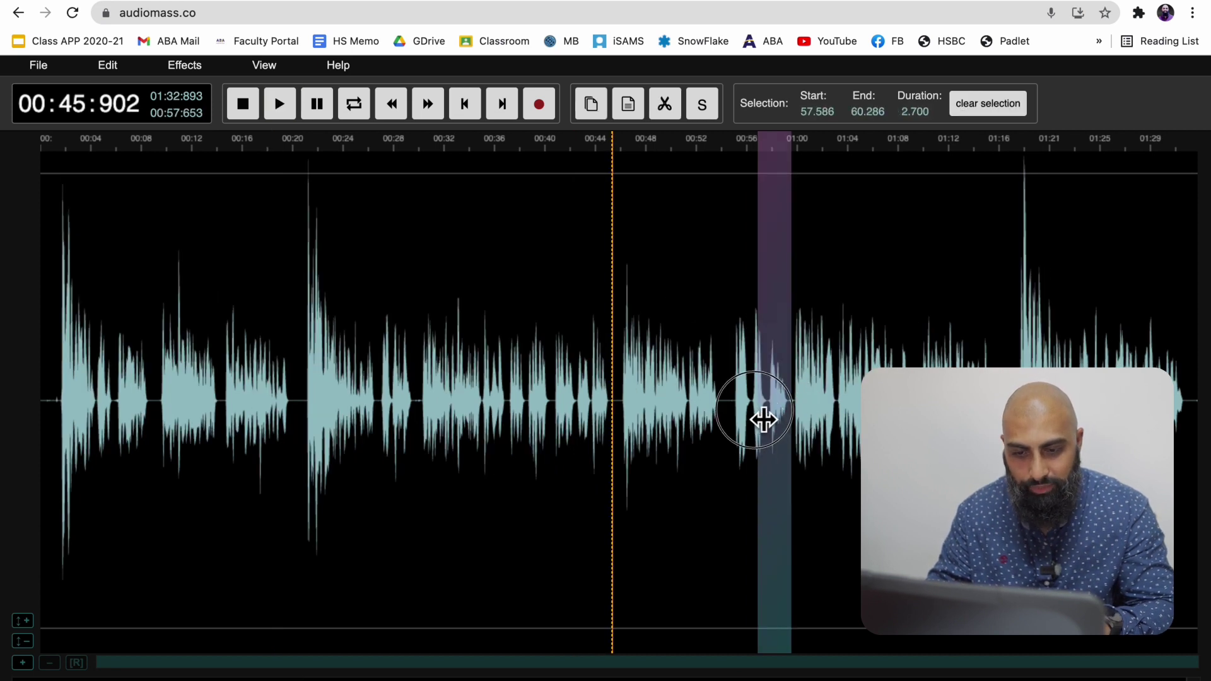
left_click(672, 114)
scroll(1154, 406, "up", 3)
left_click(1142, 408)
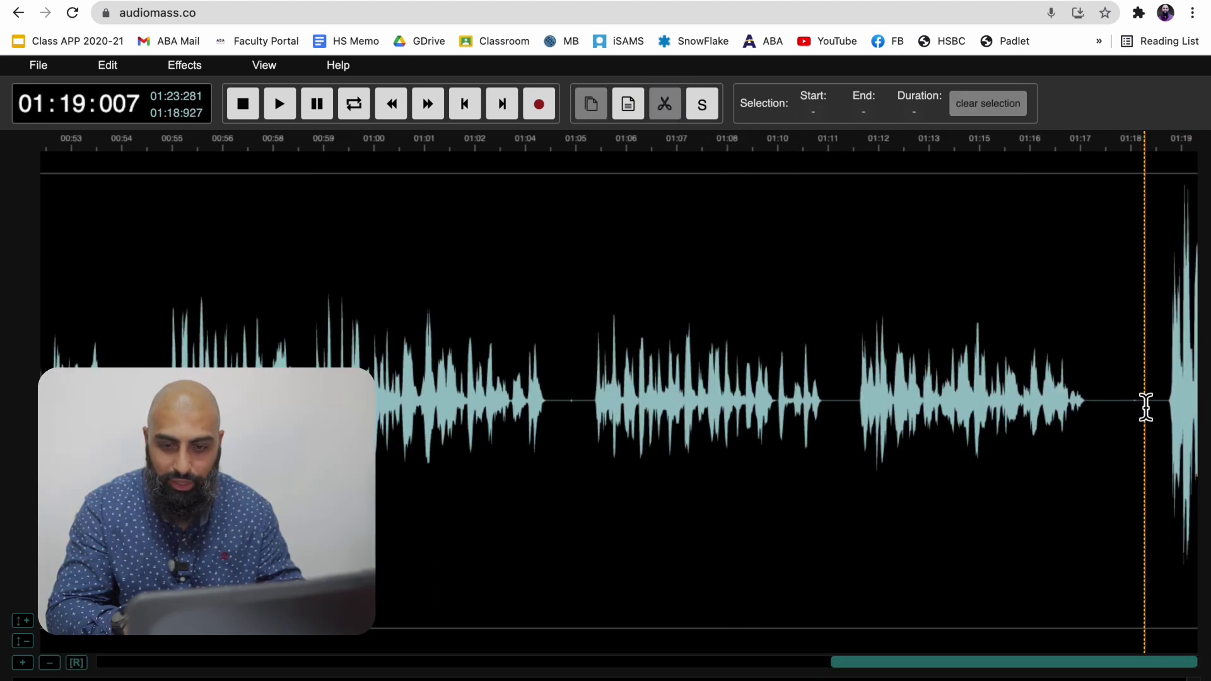
left_click_drag(1145, 407, 1103, 418)
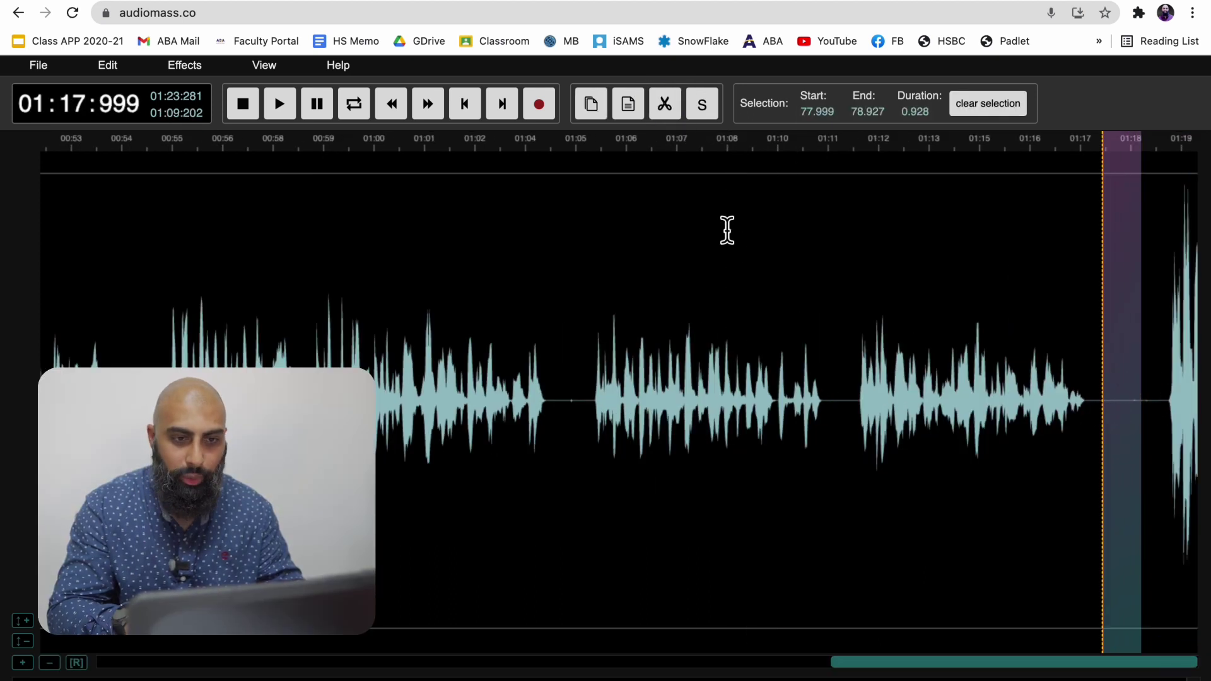
left_click(673, 113)
Play the edited recording from the beginning and bring up Export / Download.
key("space")
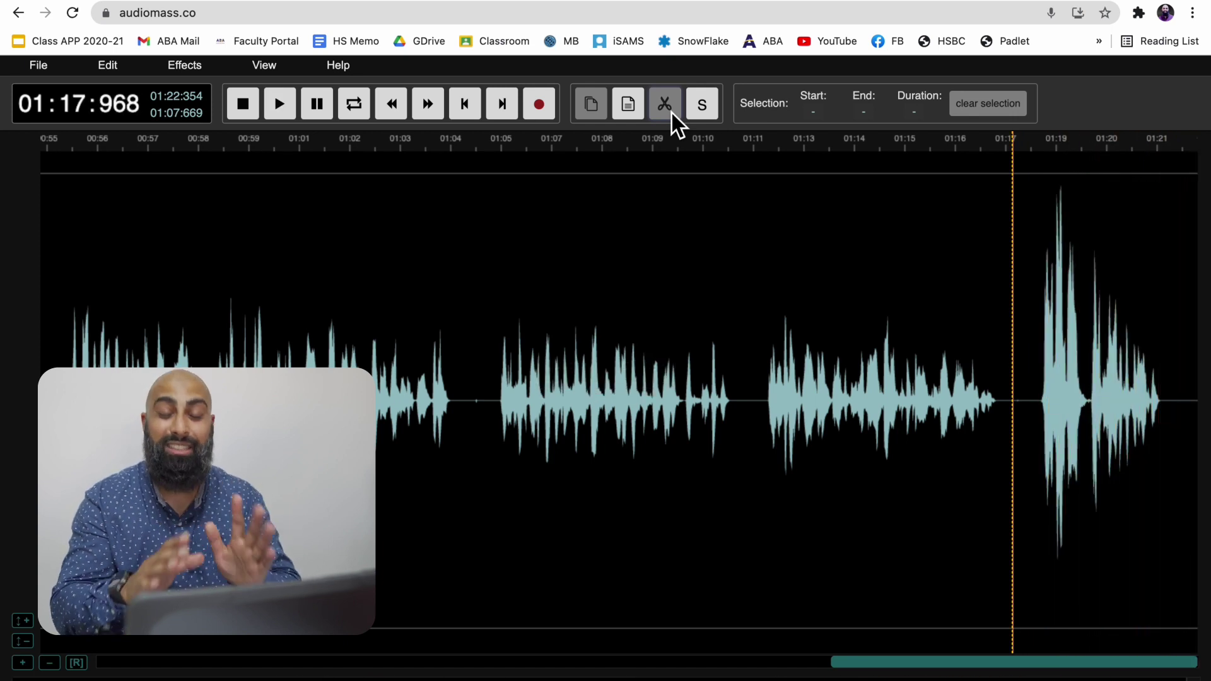
key("Home")
key("space")
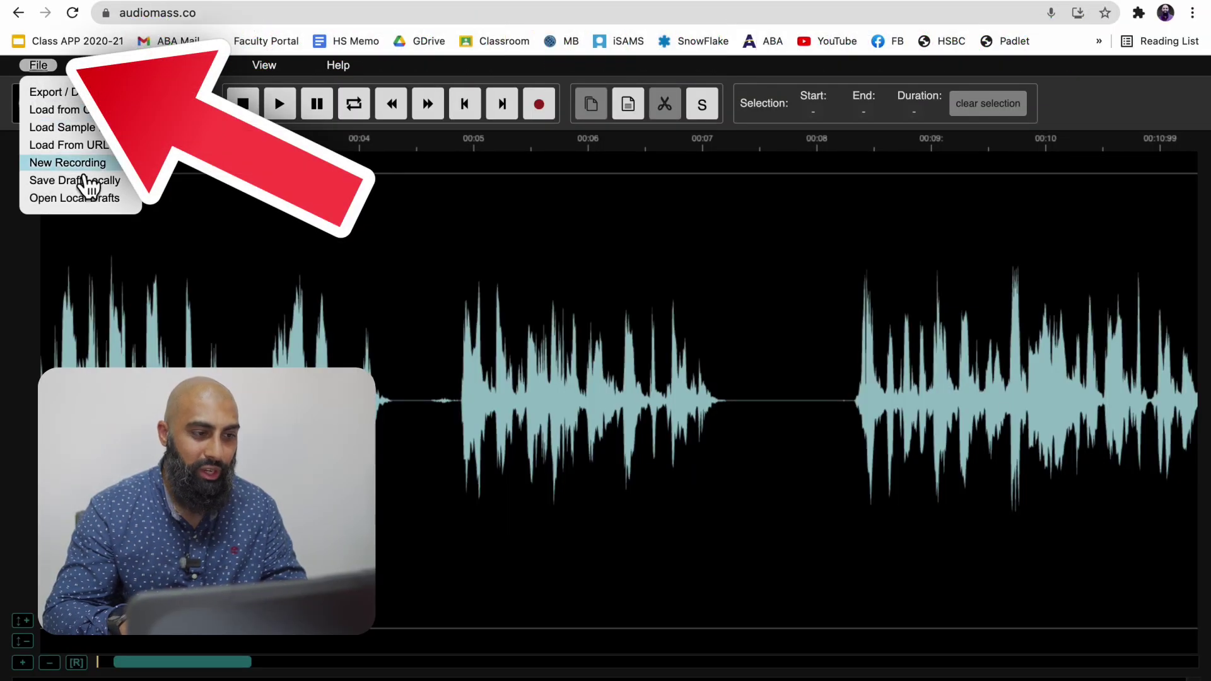
left_click(96, 94)
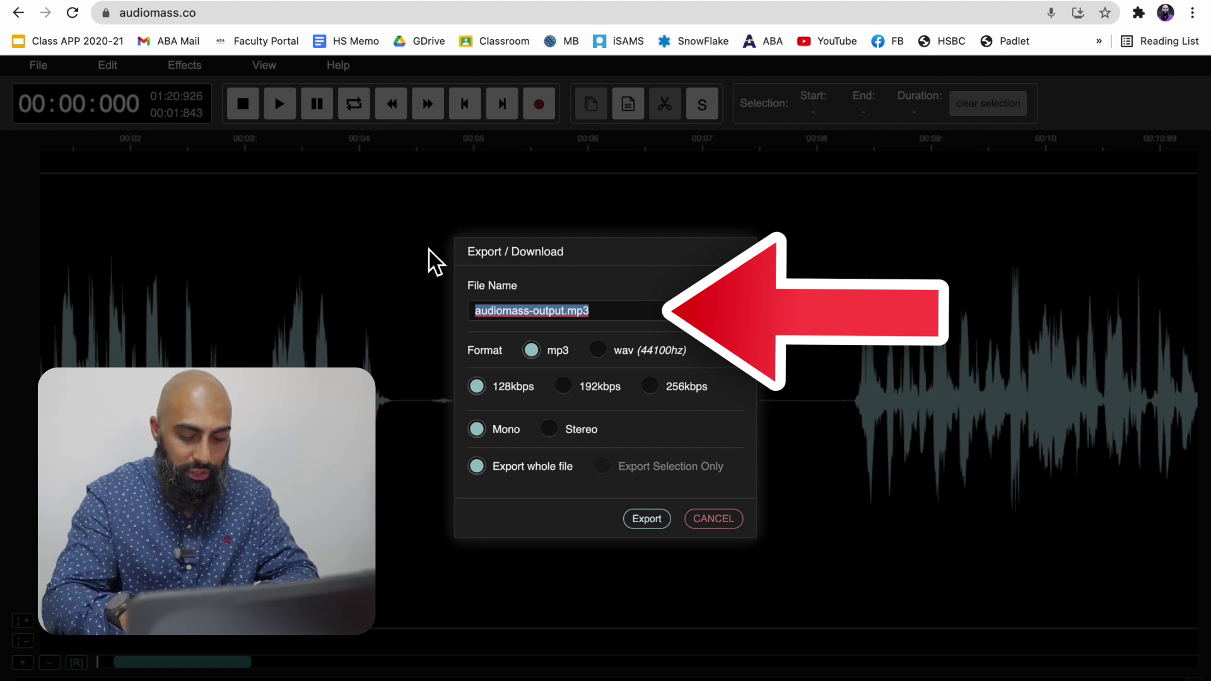
type("AtiqH_MS")
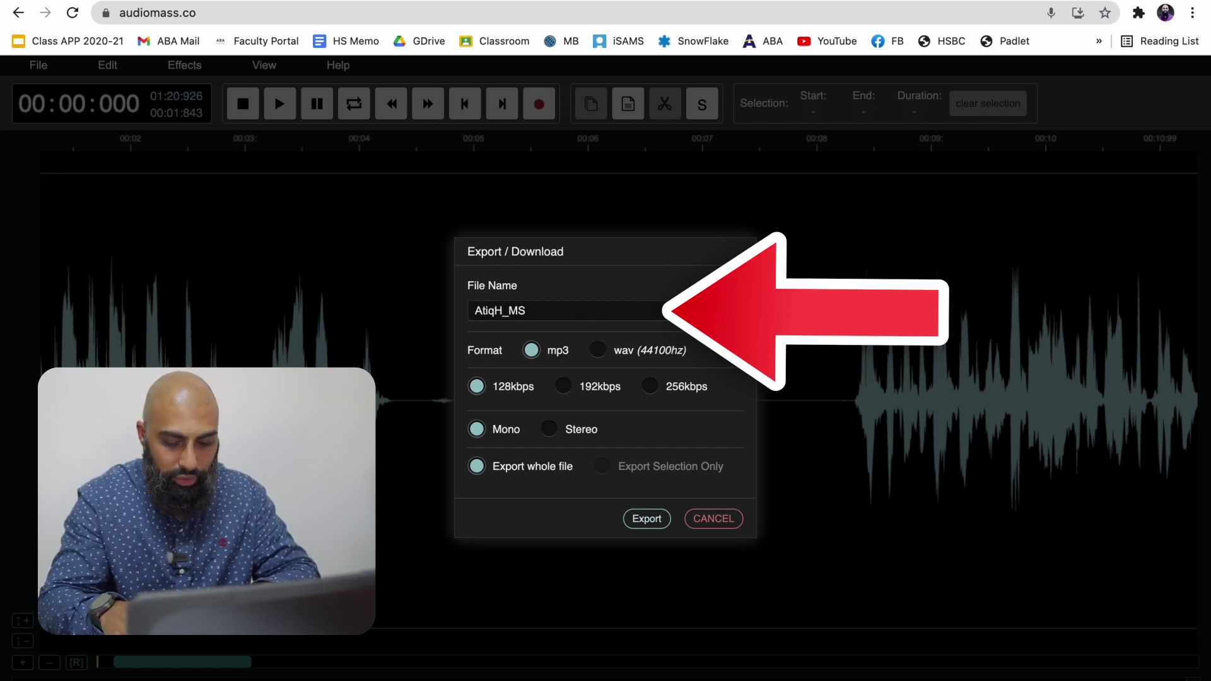
type("_podcast")
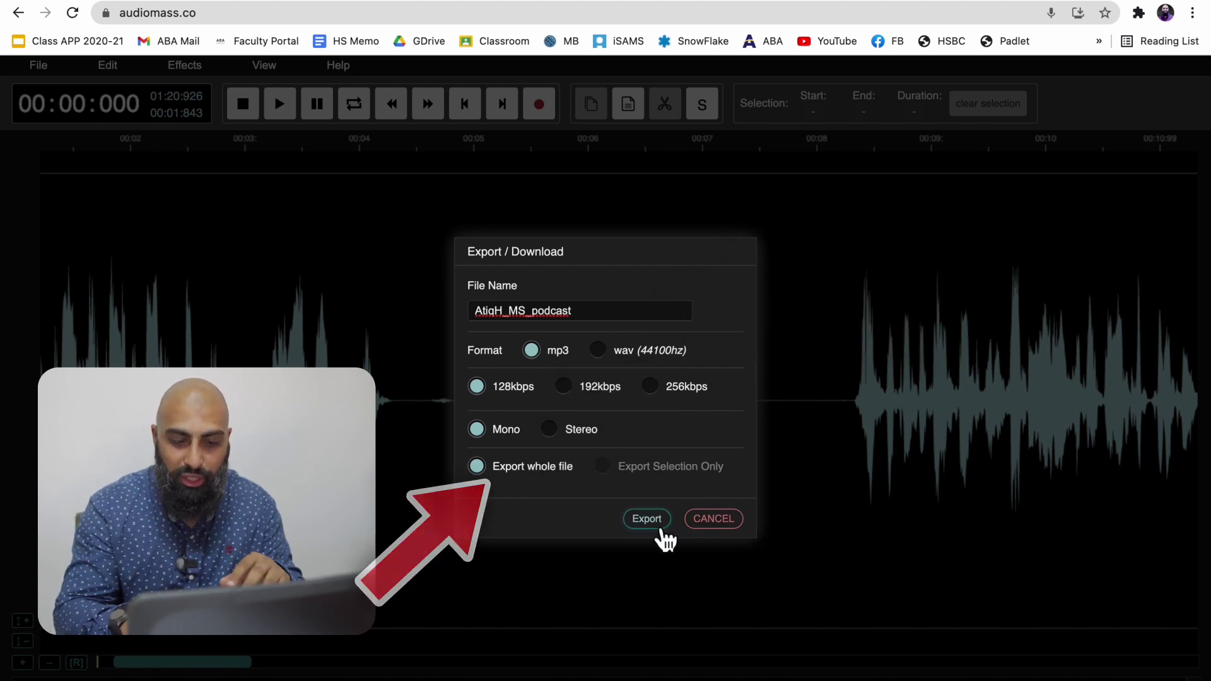
Export the track as AtiqH_MS_podcast.mp3 and show the downloaded file in Finder.
left_click(646, 518)
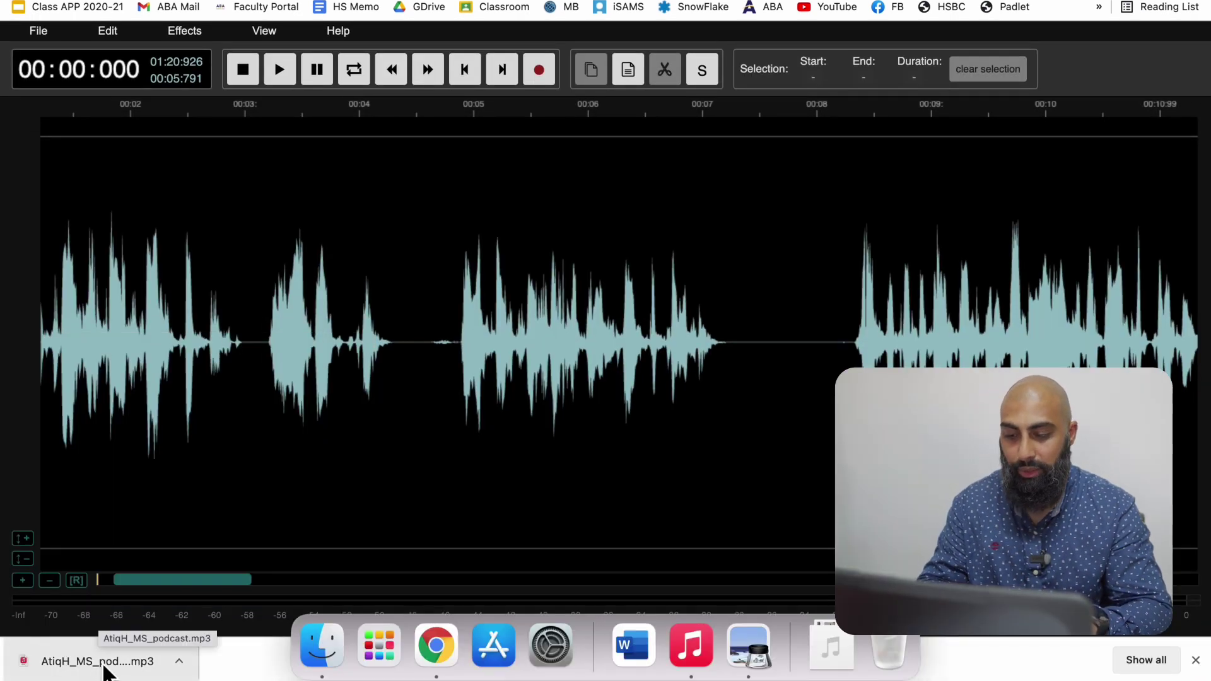
left_click(105, 667)
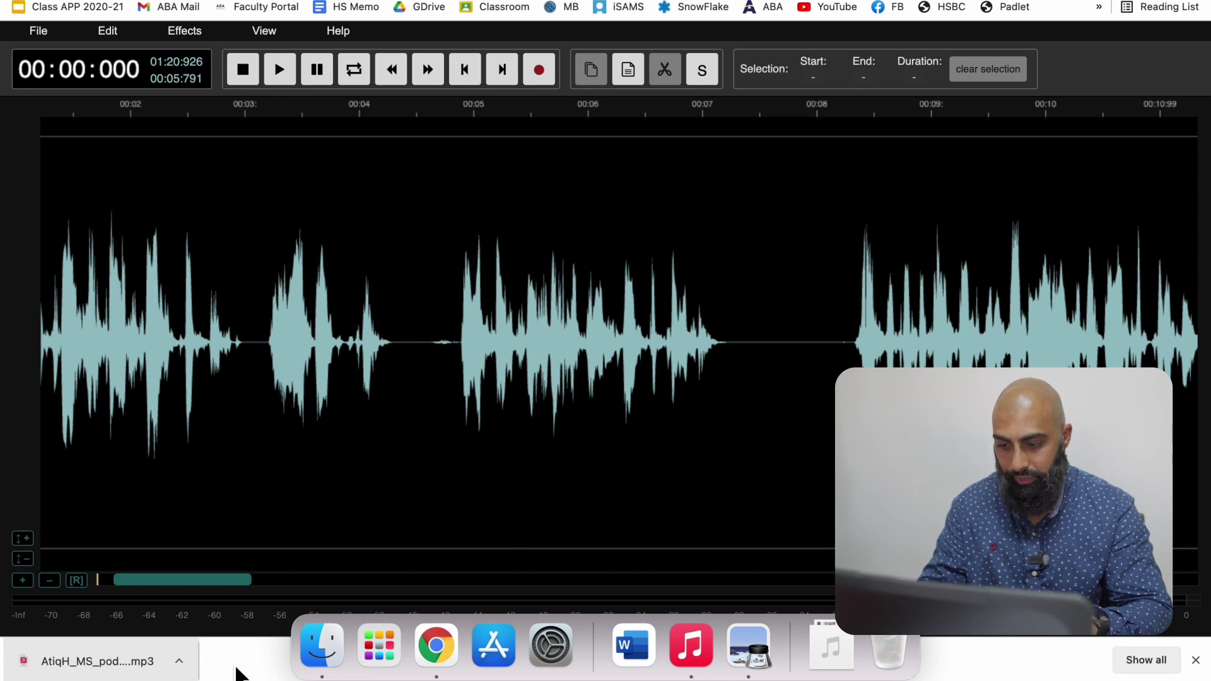
left_click(180, 664)
left_click(234, 639)
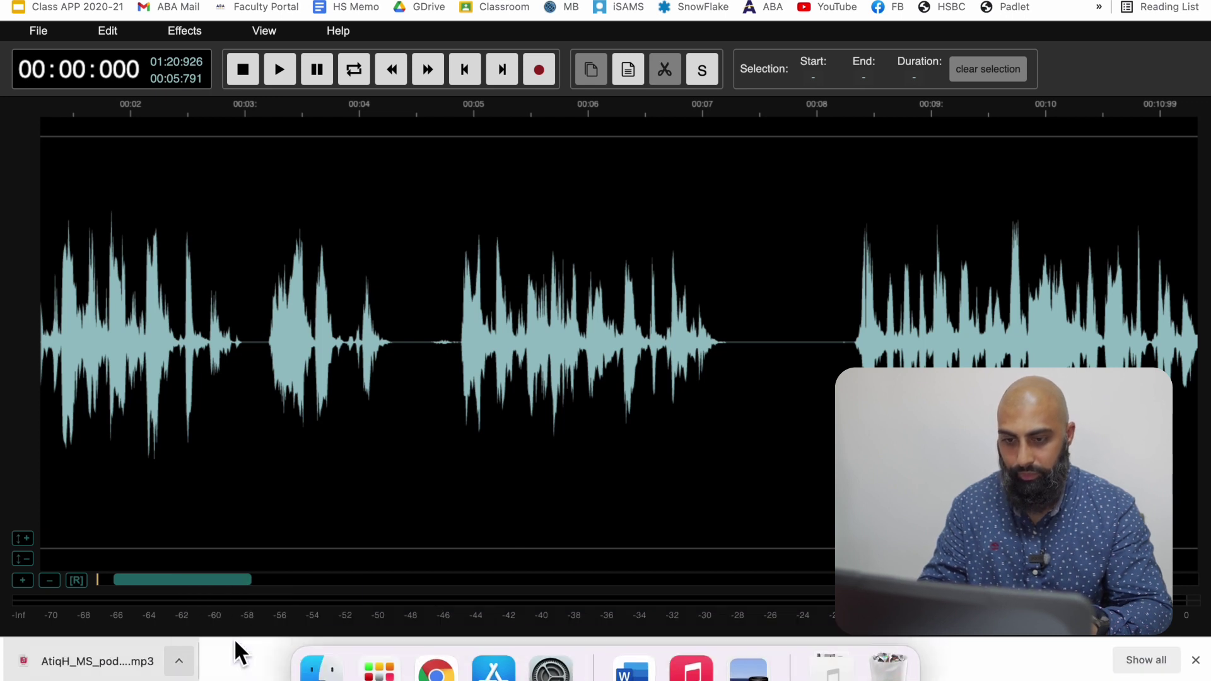